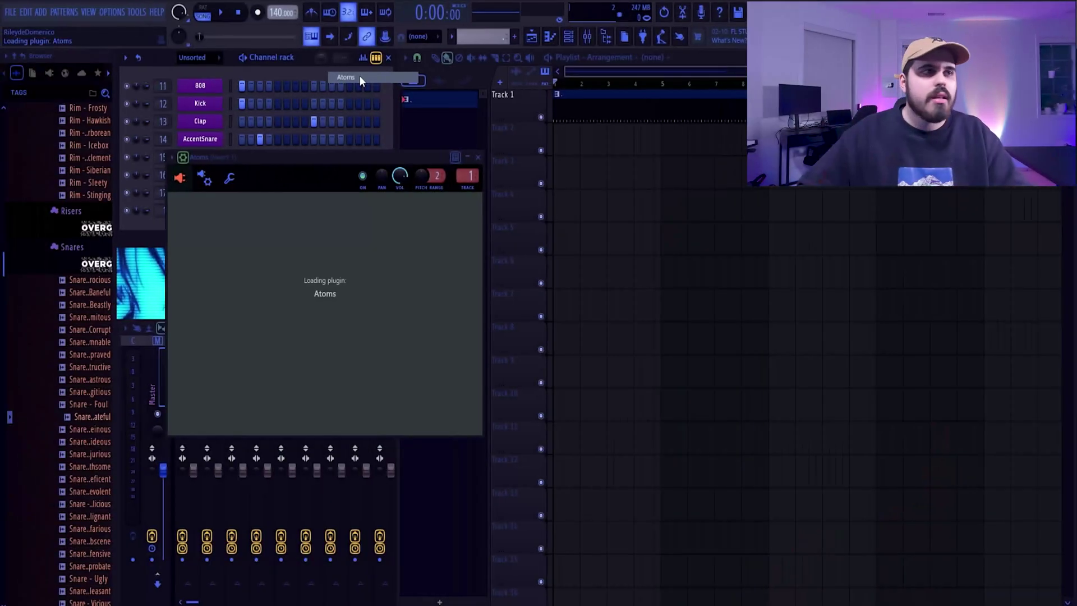
- Bring up the Atoms preset list, then open the Atoms channel's piano roll
{"action": "left_click_drag", "start_coordinate": [322, 91], "coordinate": [313, 72]}
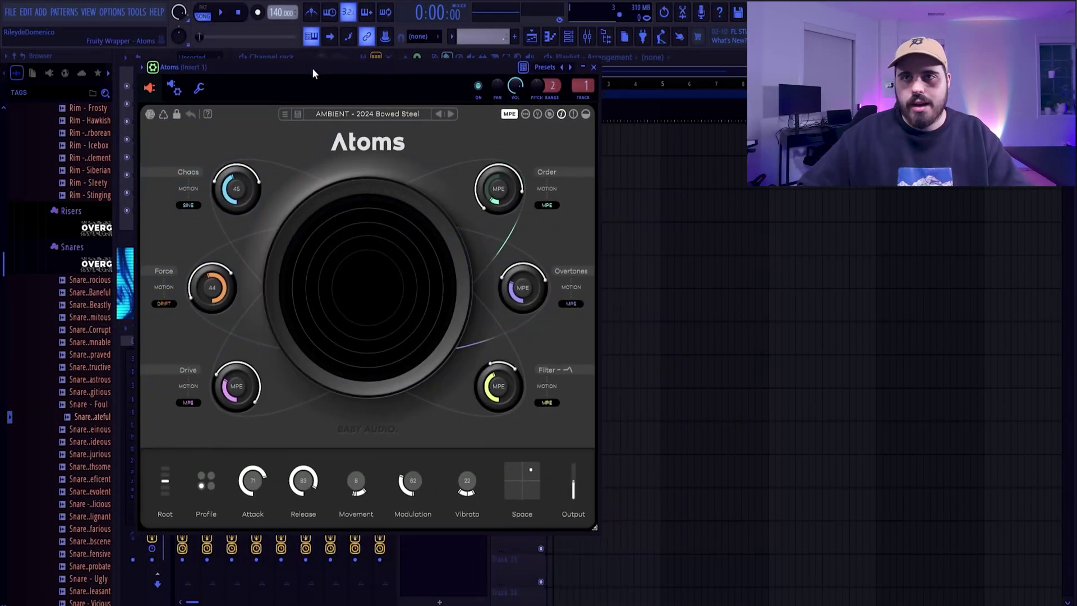
{"action": "left_click", "coordinate": [367, 114]}
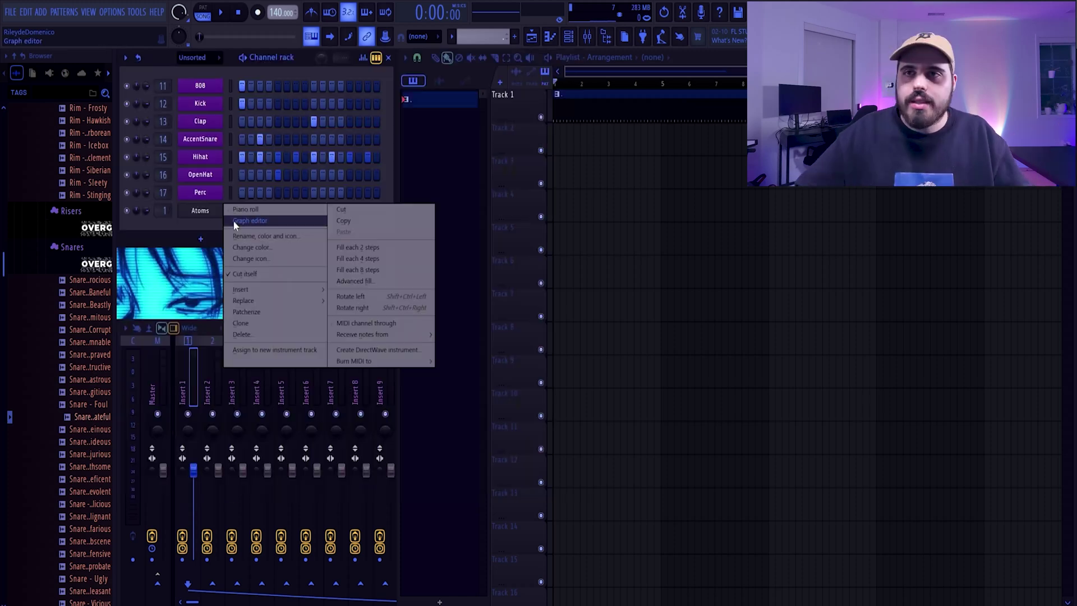
{"action": "left_click", "coordinate": [250, 213]}
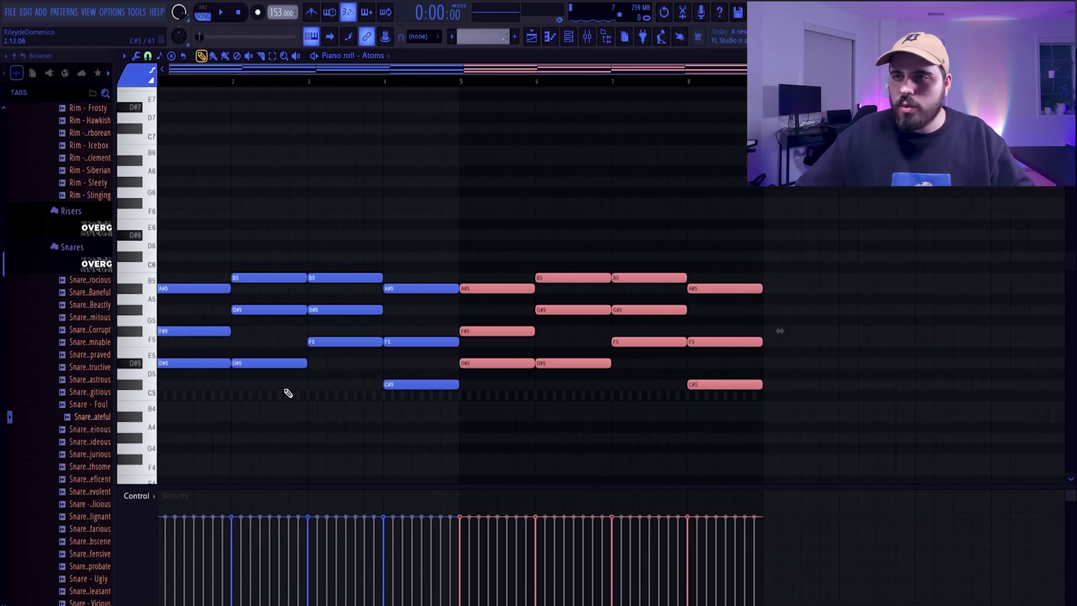
- Add one bass note per bar under the chords, D#4, G#3, F4 and A#3, repeating them in bars 5 to 8
{"action": "scroll", "coordinate": [284, 391], "scroll_direction": "down", "scroll_amount": 3}
{"action": "left_click", "coordinate": [190, 395]}
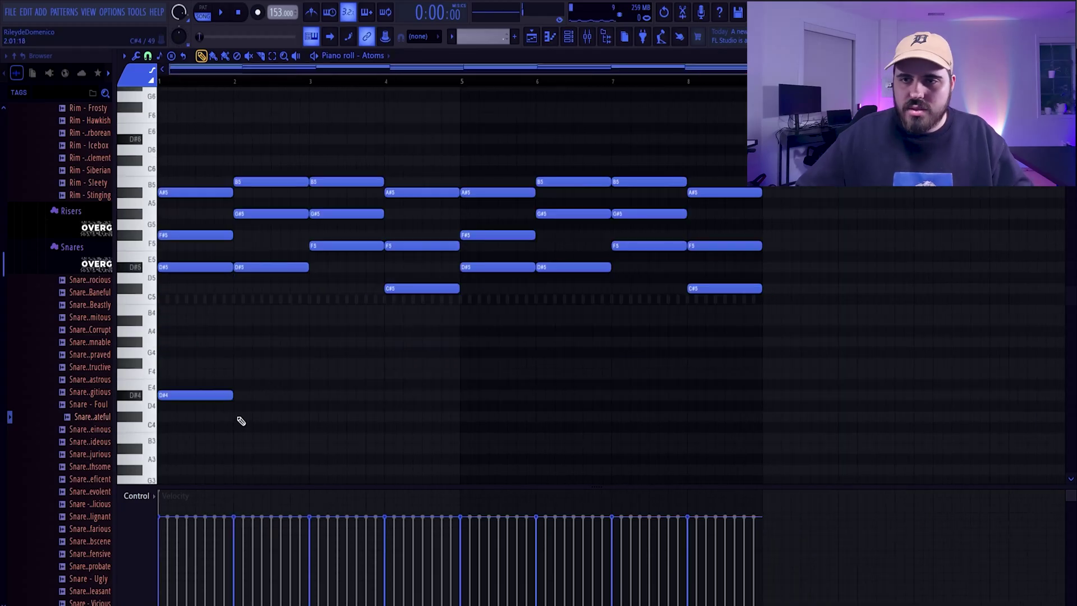
{"action": "left_click", "coordinate": [239, 470]}
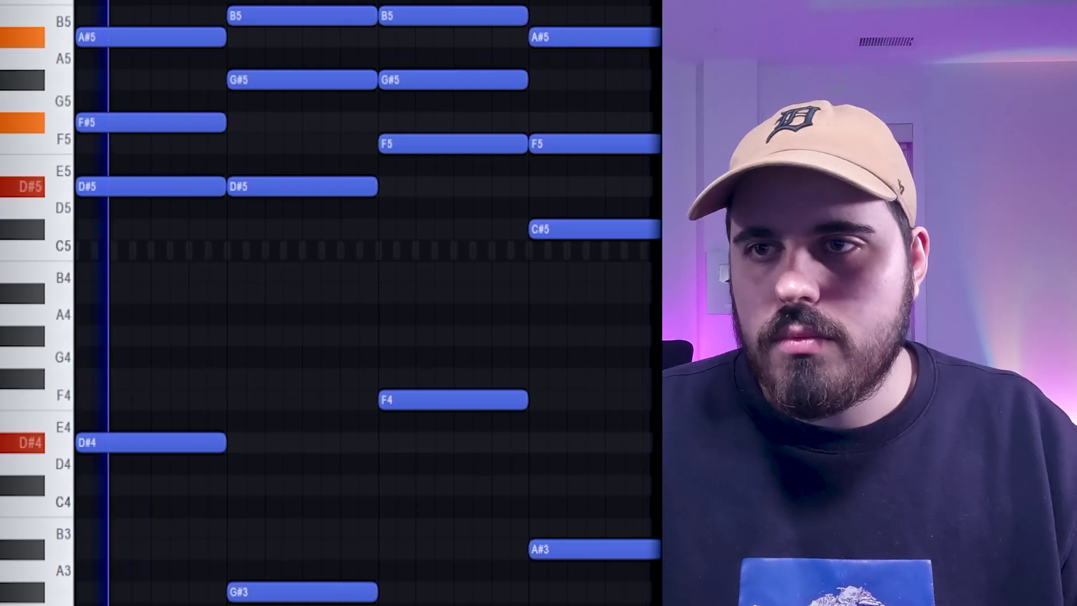
{"action": "left_click_drag", "start_coordinate": [658, 307], "coordinate": [103, 580]}
- Raise the G#3 bass notes in the Atoms pattern one octave to G#4
{"action": "left_click", "coordinate": [454, 397]}
{"action": "left_click", "coordinate": [429, 359], "text": "ctrl"}
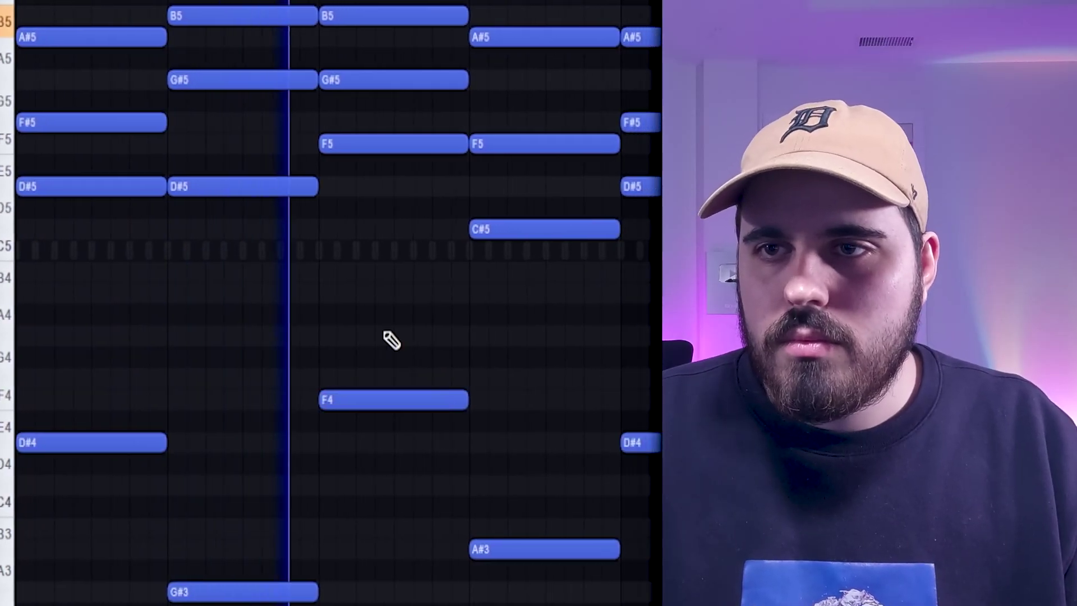
{"action": "left_click_drag", "start_coordinate": [282, 592], "coordinate": [662, 591]}
{"action": "key", "text": "ctrl+Up"}
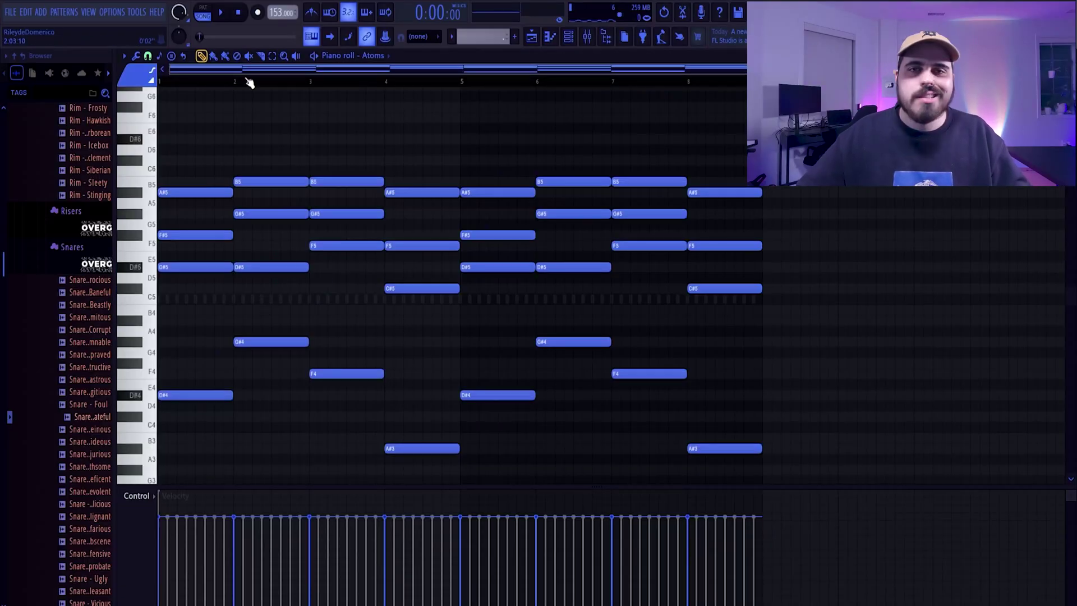
- Strum the Atoms notes with the strumizer by raising the start time strength, and start playback
{"action": "key", "text": "alt+s"}
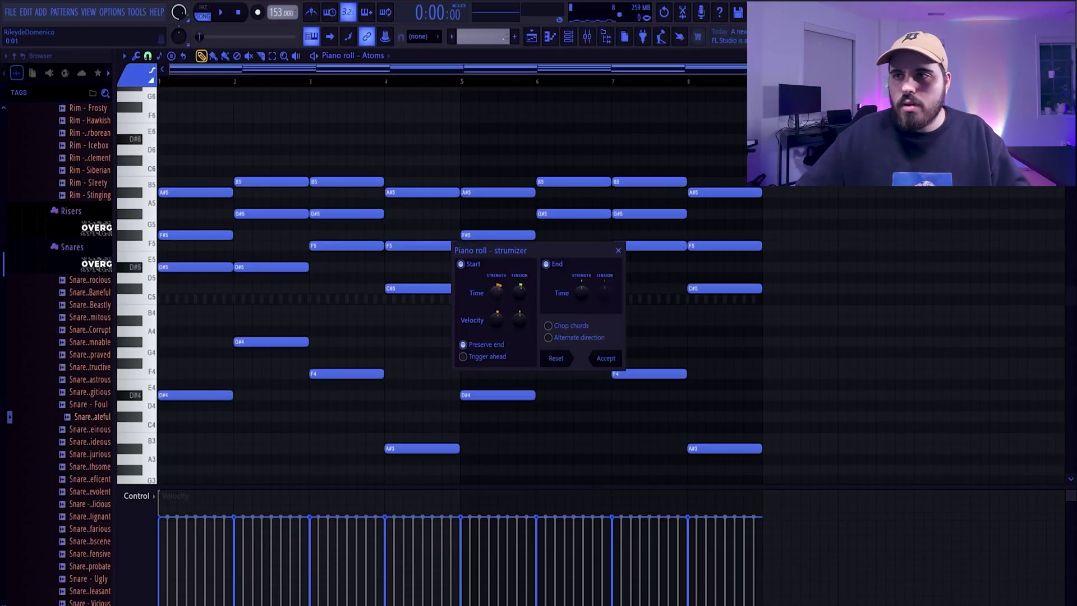
{"action": "left_click_drag", "start_coordinate": [498, 293], "coordinate": [497, 278]}
{"action": "key", "text": "space"}
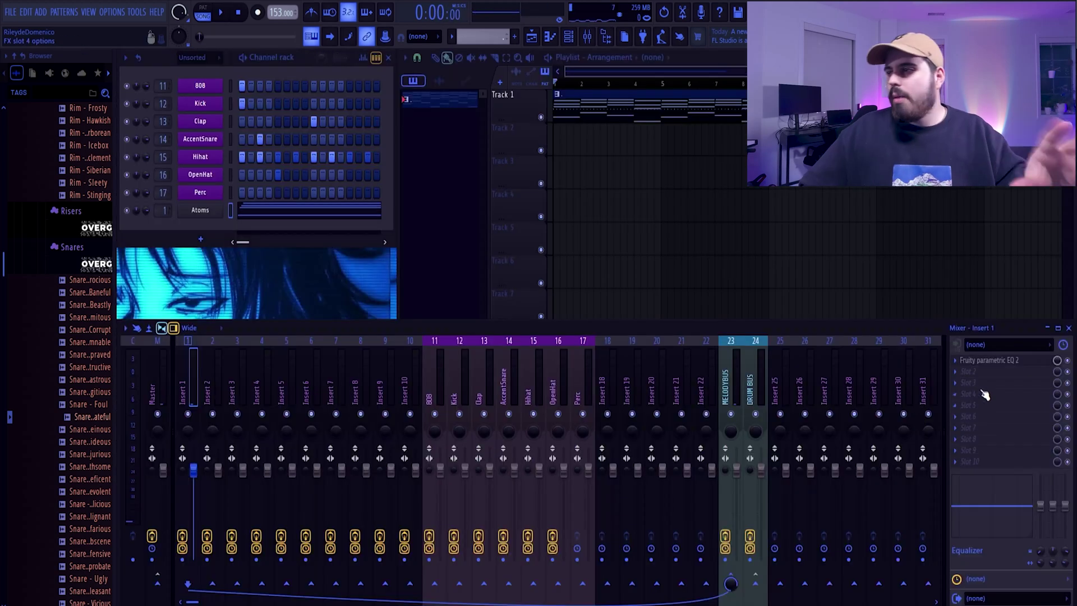
- Add the Transit effect to mixer Insert 1 behind the Fruity parametric EQ 2, and close its window
{"action": "left_click", "coordinate": [965, 343]}
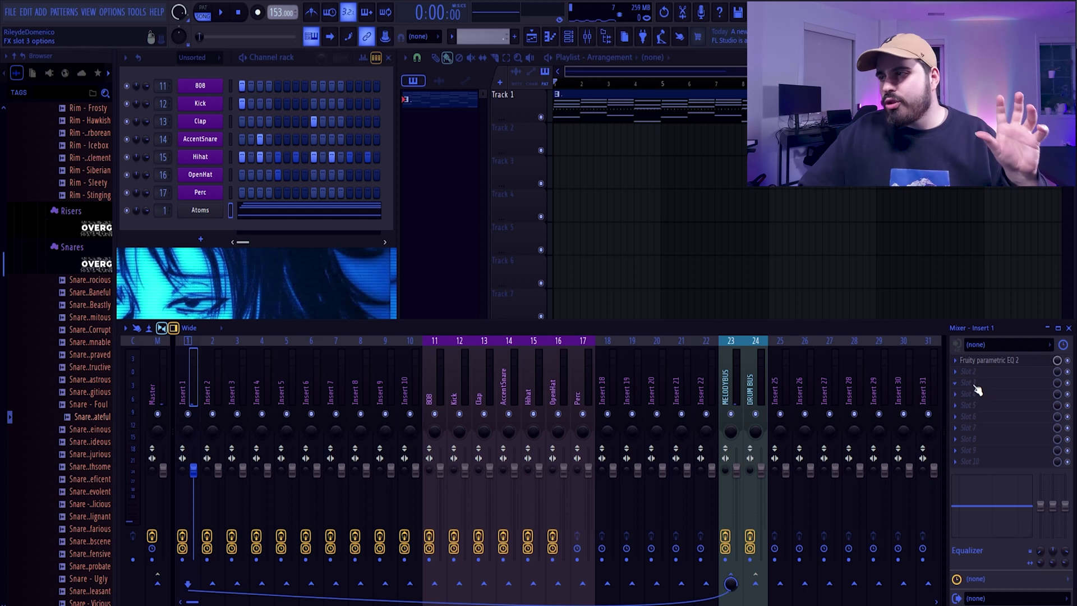
{"action": "mouse_move", "coordinate": [964, 346]}
{"action": "left_click", "coordinate": [862, 264]}
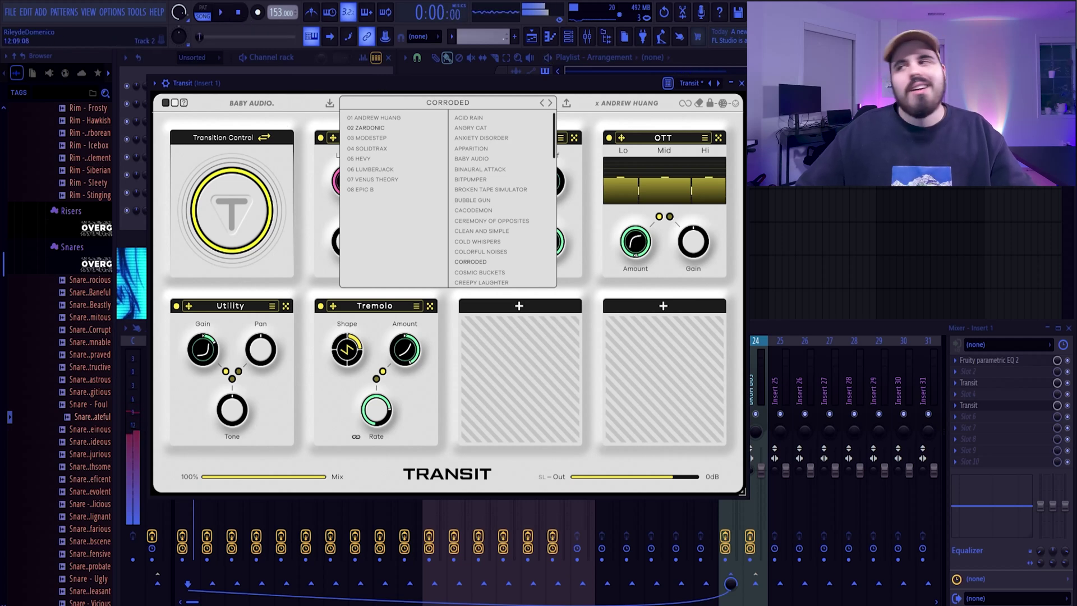
{"action": "left_click", "coordinate": [741, 83]}
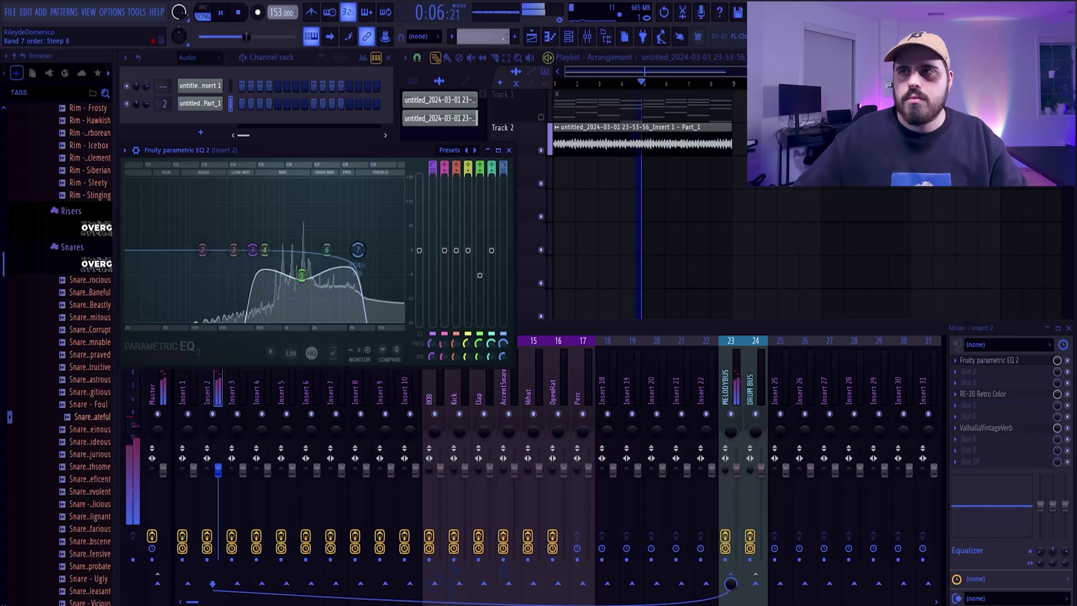
- Lower the frequency of band 7, the high cut, in Insert 2's Fruity parametric EQ 2 and close the equalizer
{"action": "left_click_drag", "start_coordinate": [503, 343], "coordinate": [503, 358]}
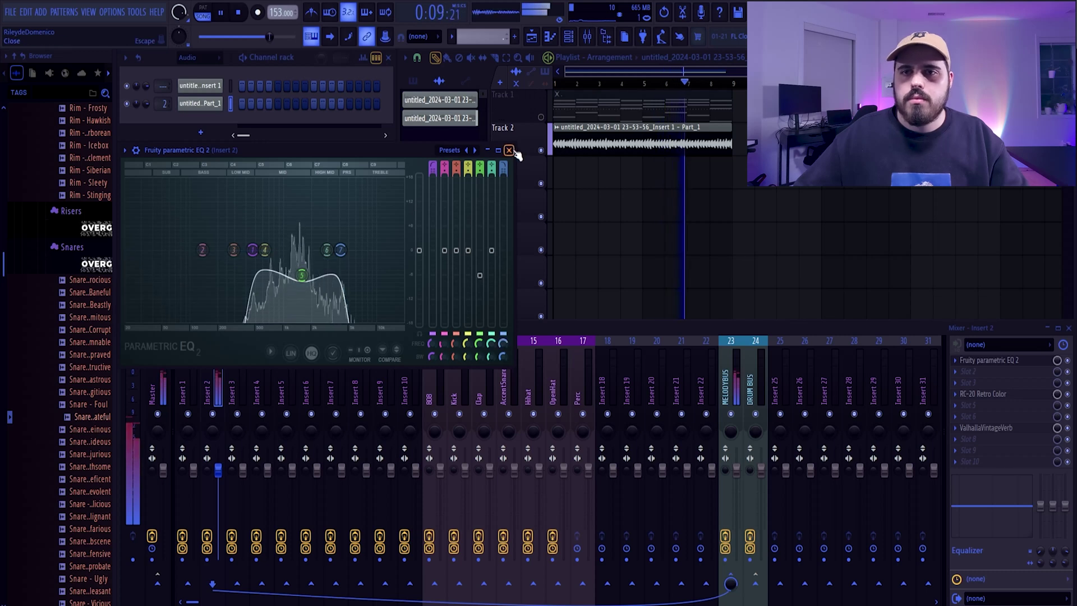
{"action": "left_click", "coordinate": [510, 151]}
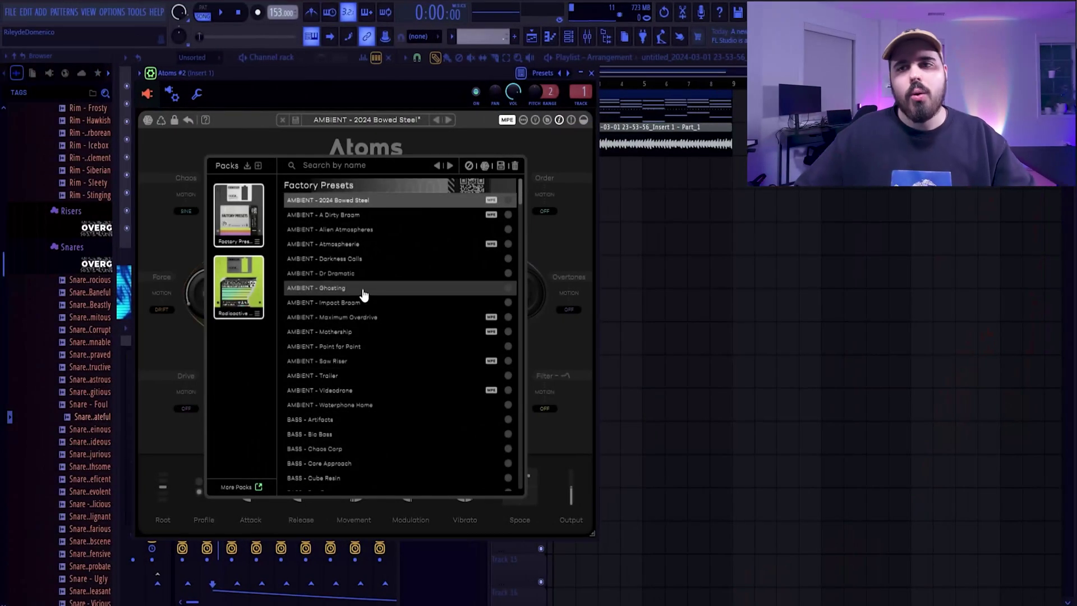
- Browse the Atoms #2 factory presets through the ambient, bass and keys sounds
{"action": "scroll", "coordinate": [358, 320], "scroll_direction": "down", "scroll_amount": 4}
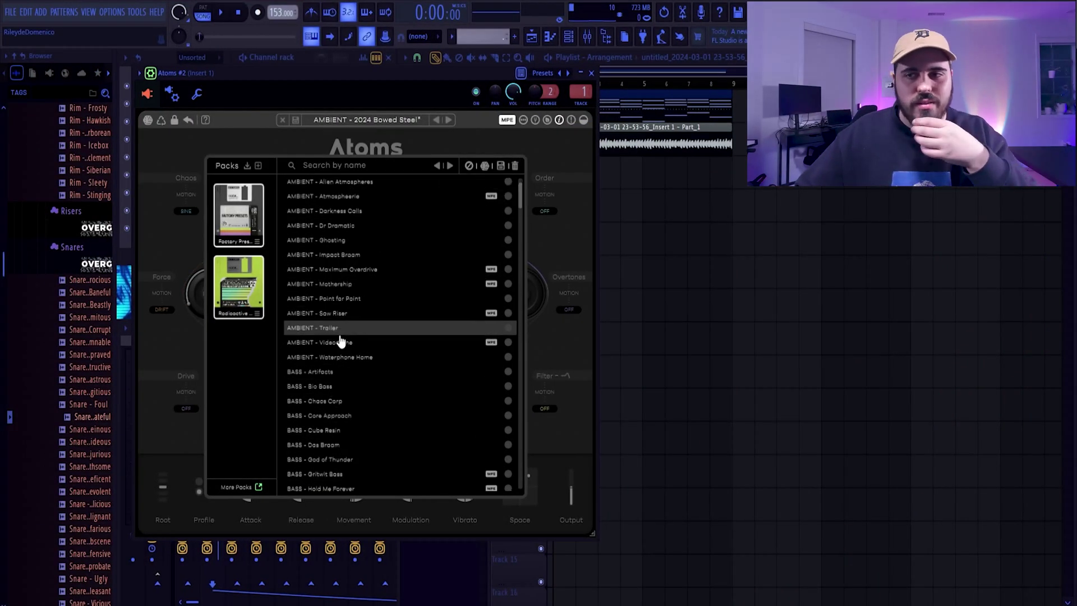
{"action": "scroll", "coordinate": [340, 342], "scroll_direction": "down", "scroll_amount": 5}
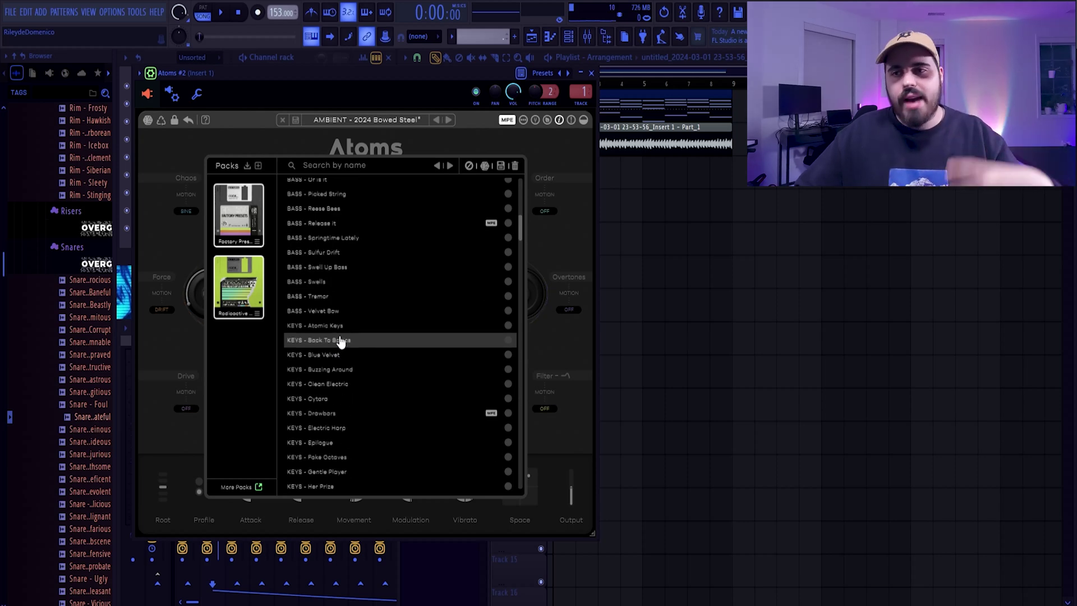
{"action": "scroll", "coordinate": [339, 354], "scroll_direction": "down", "scroll_amount": 3}
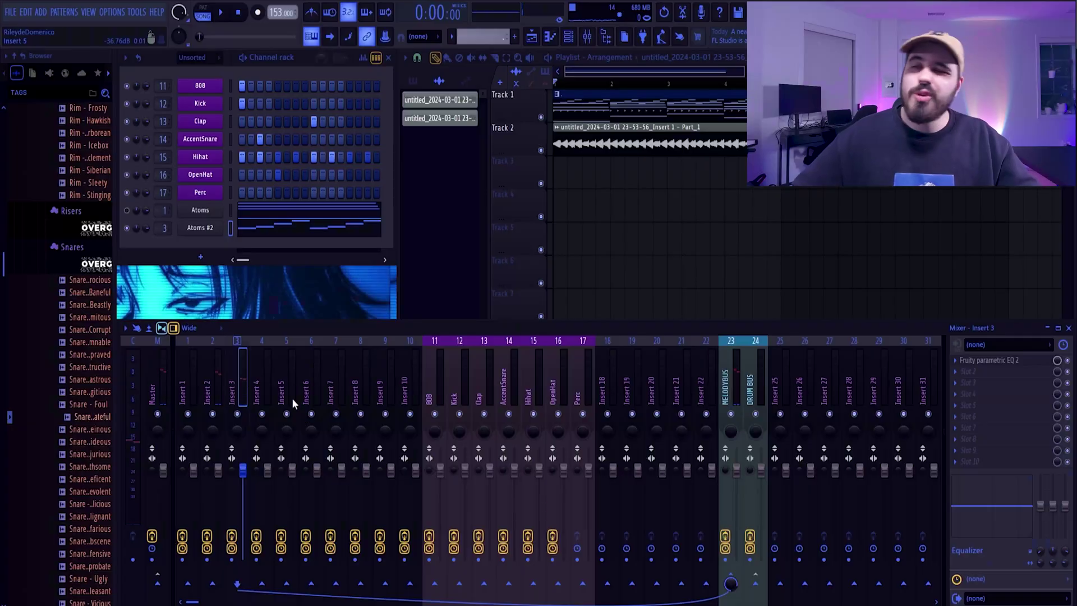
- Add an effect to an empty slot on mixer Insert 3
{"action": "left_click", "coordinate": [978, 413]}
{"action": "left_click", "coordinate": [892, 254]}
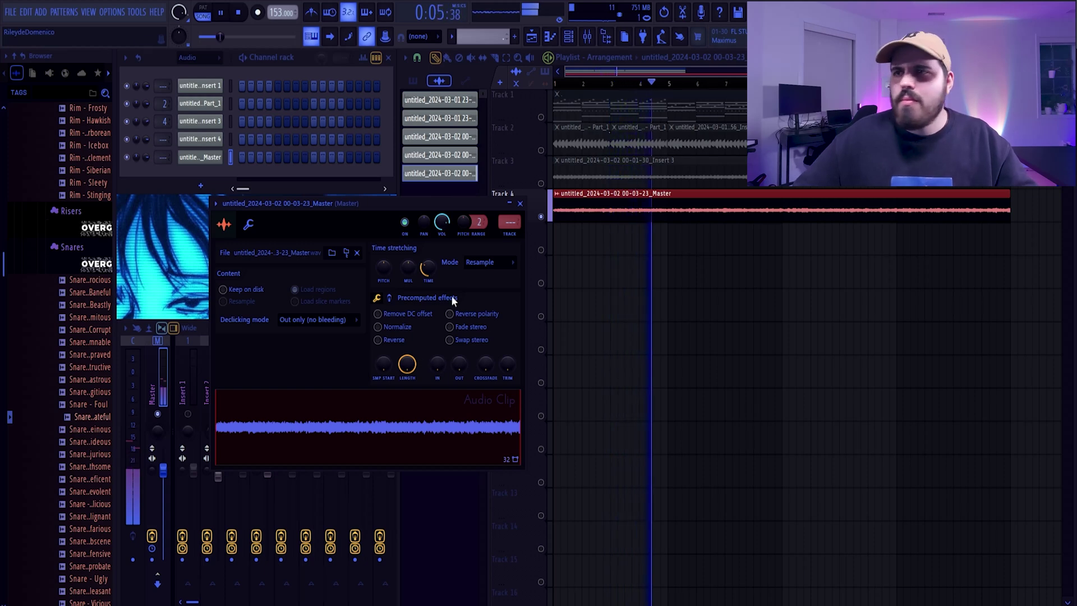
- Close the Master audio clip's settings and switch the playlist to the Draw tool
{"action": "left_click", "coordinate": [521, 204]}
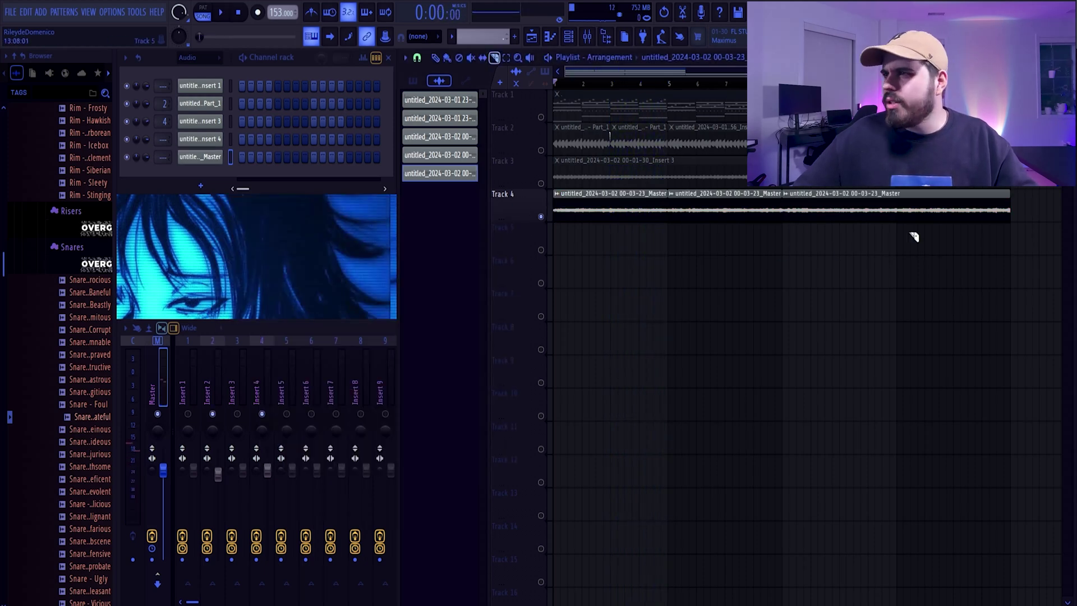
{"action": "left_click", "coordinate": [435, 58]}
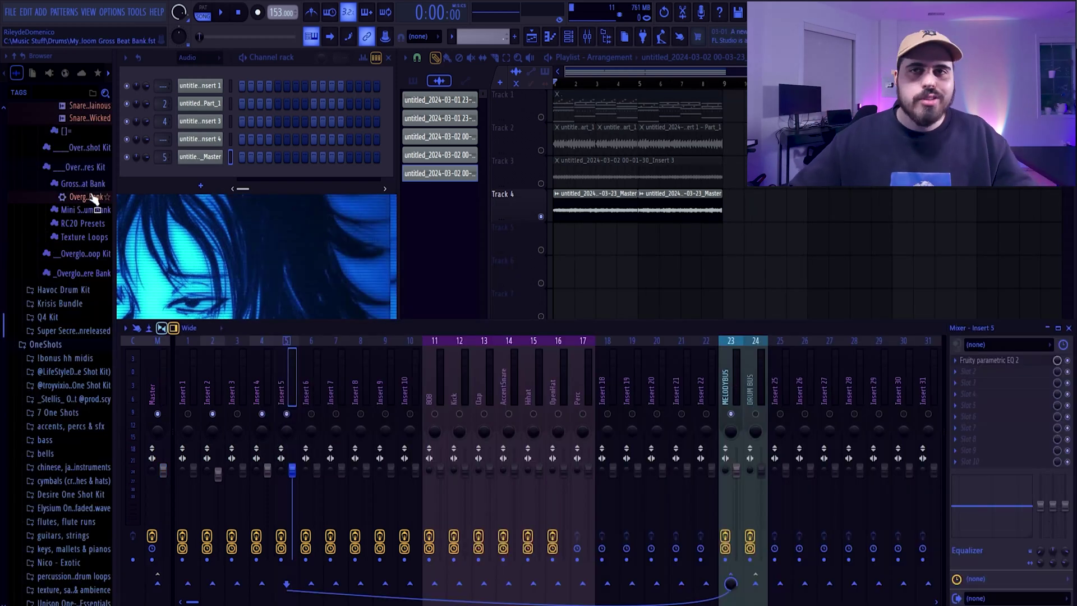
- Load the Overgloom Gross Beat Bank on mixer Insert 5 and choose the For Chords time preset and the Rattler volume preset
{"action": "left_click_drag", "start_coordinate": [93, 199], "coordinate": [974, 396]}
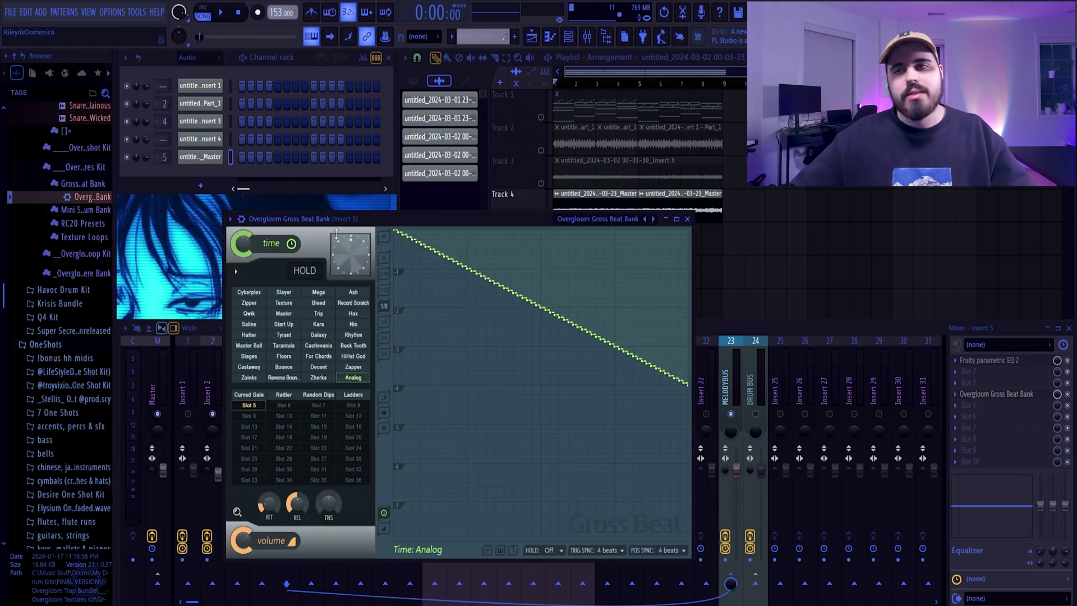
{"action": "left_click", "coordinate": [318, 356]}
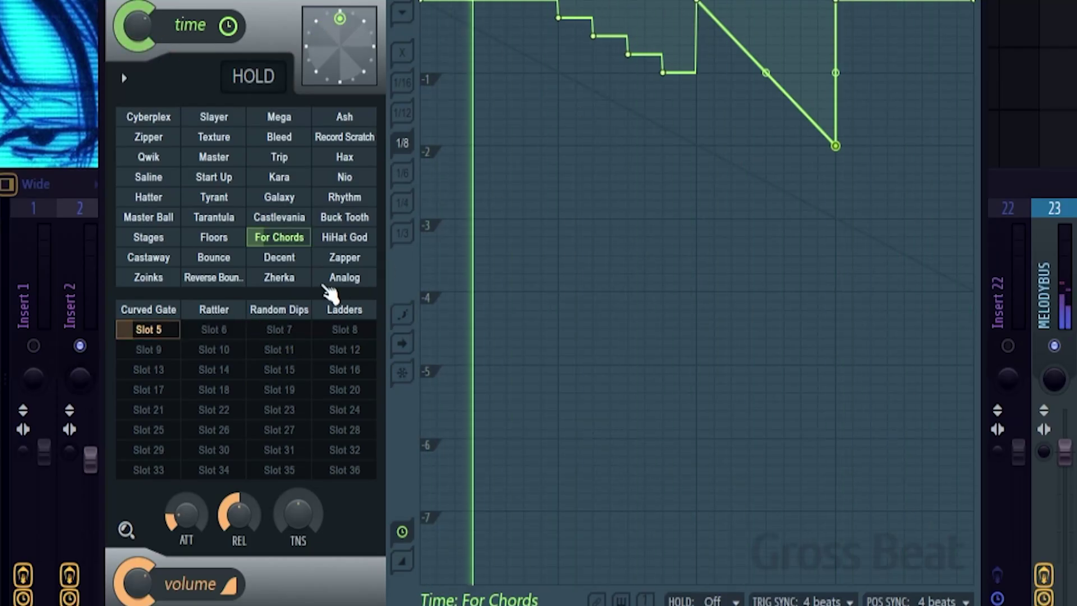
{"action": "left_click", "coordinate": [220, 310]}
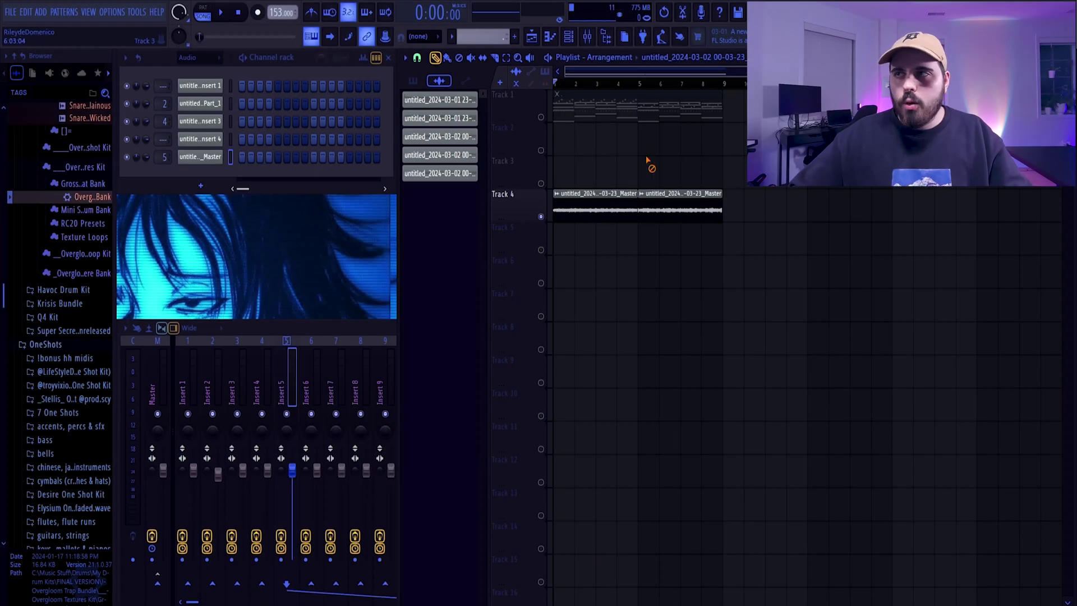
- Unmute playlist Track 1 and go to the 808s folder of the Overgloom drum kit in the browser
{"action": "left_click", "coordinate": [541, 119]}
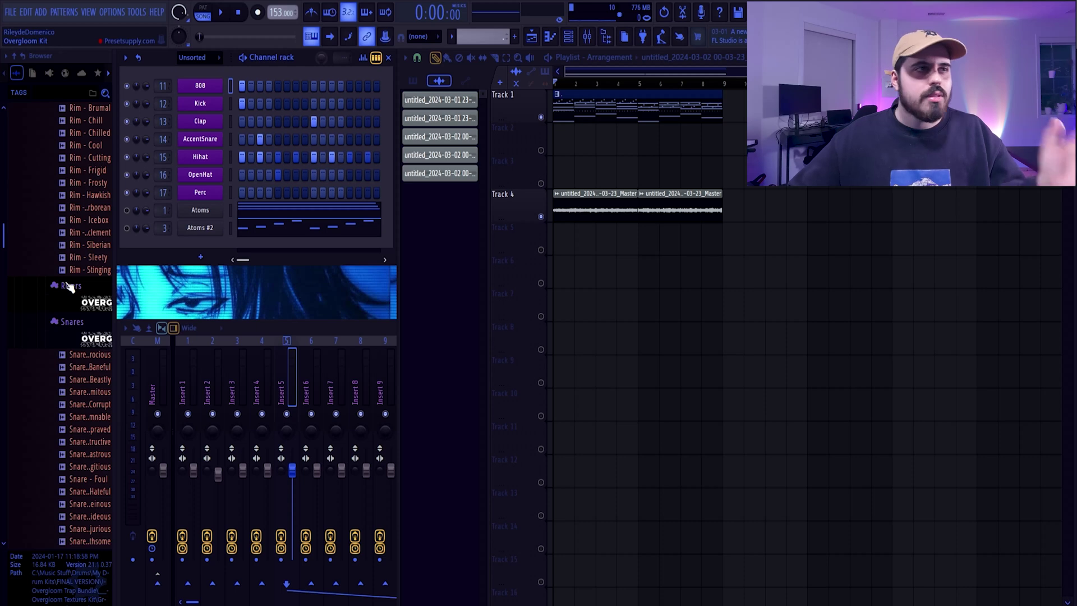
{"action": "scroll", "coordinate": [70, 287], "scroll_direction": "down", "scroll_amount": 3}
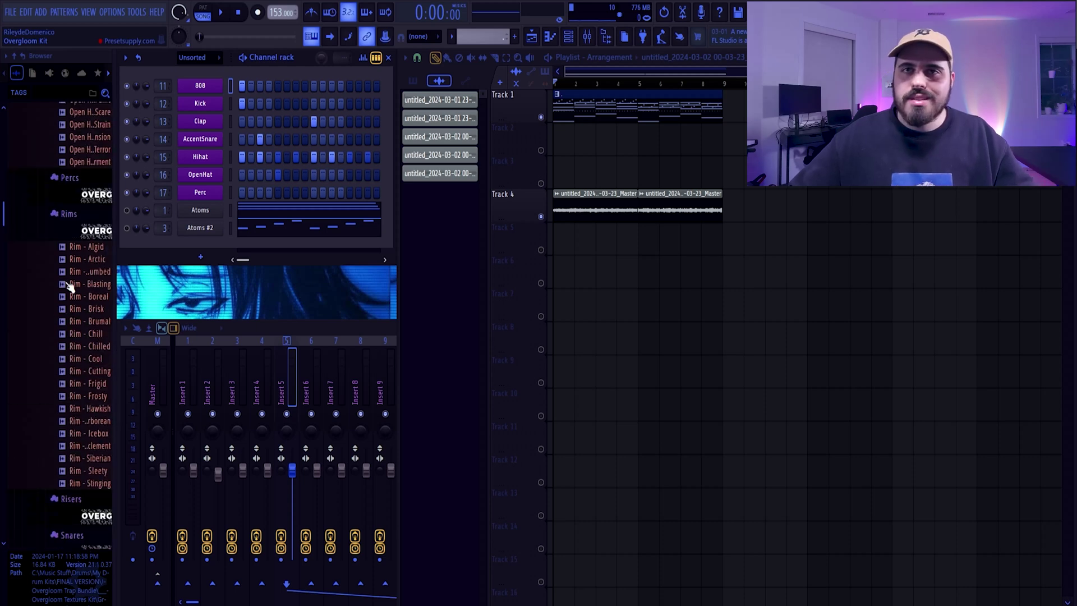
{"action": "scroll", "coordinate": [67, 285], "scroll_direction": "up", "scroll_amount": 12}
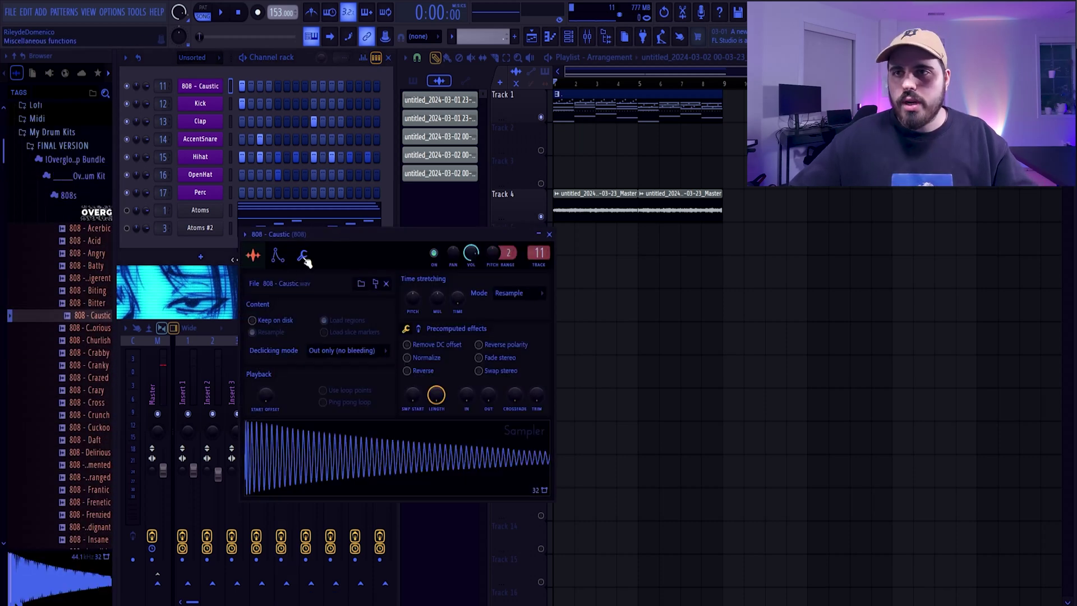
- Raise the Boost in the precomputed effects of the 808 - Caustic sampler channel
{"action": "left_click", "coordinate": [305, 261]}
{"action": "left_click", "coordinate": [253, 255]}
{"action": "left_click", "coordinate": [418, 328]}
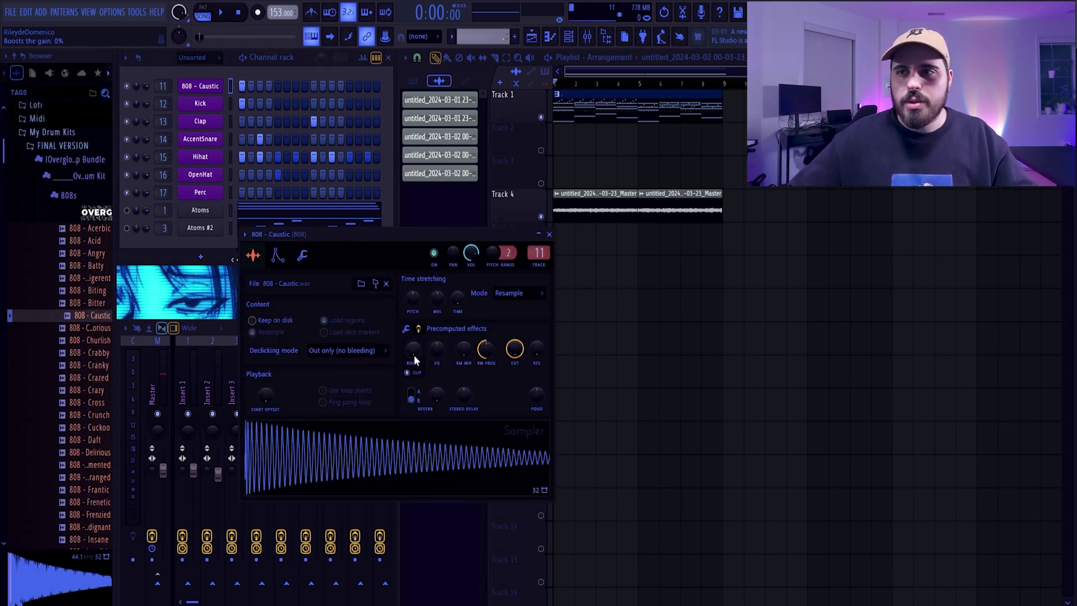
{"action": "left_click_drag", "start_coordinate": [414, 358], "coordinate": [414, 351]}
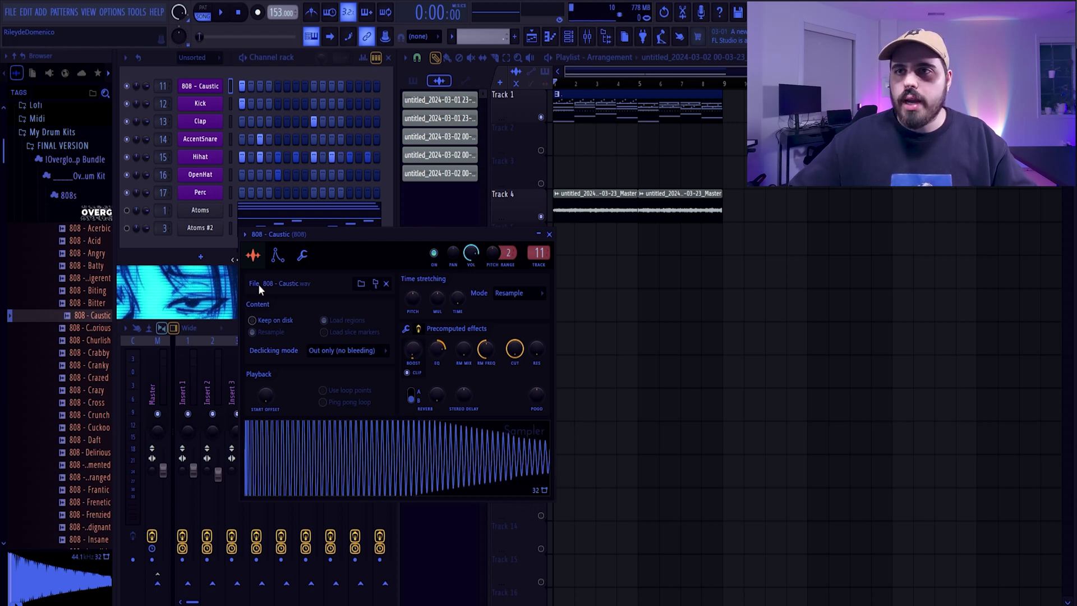
- Open the 808's miscellaneous functions, then raise the quick fade out on its sample
{"action": "left_click", "coordinate": [302, 255]}
{"action": "left_click", "coordinate": [234, 262]}
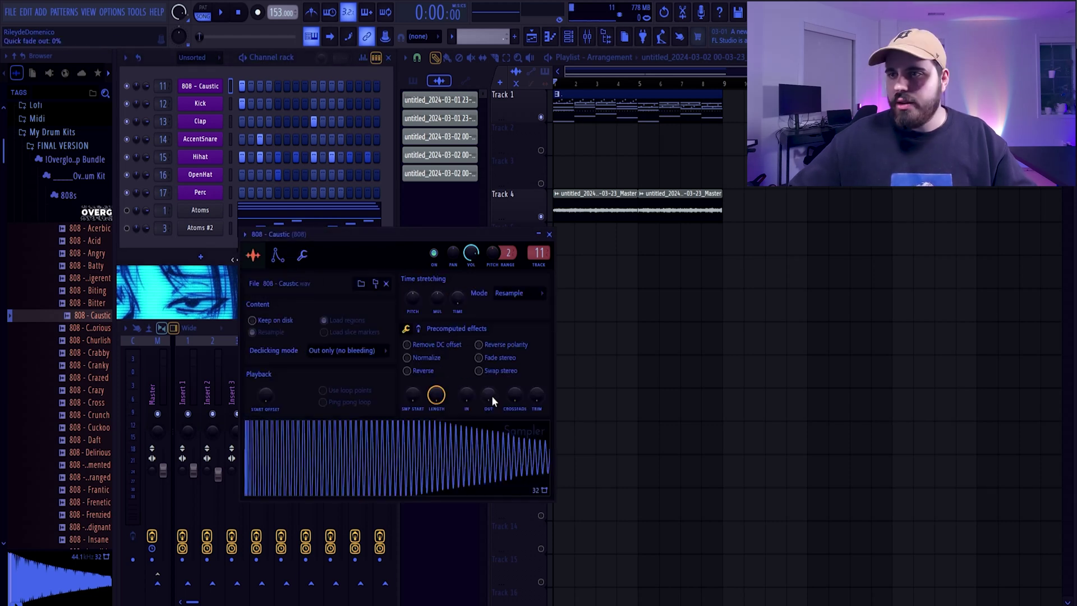
{"action": "left_click_drag", "start_coordinate": [490, 398], "coordinate": [490, 345]}
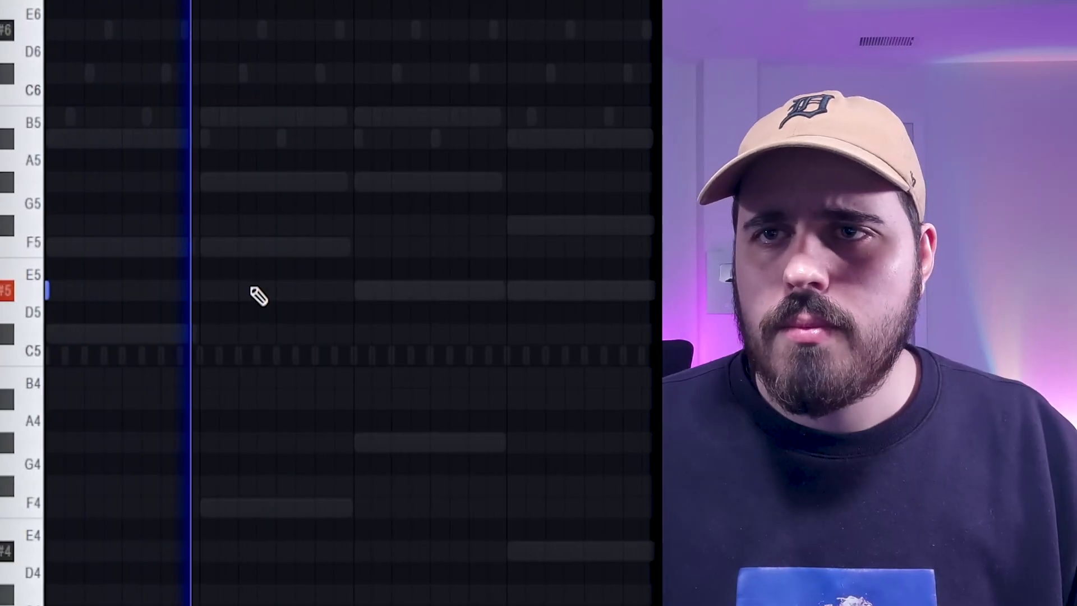
- Place short D#5 notes for the 808 pattern at spaced positions across the first four bars
{"action": "left_click", "coordinate": [252, 291]}
{"action": "left_click", "coordinate": [355, 291]}
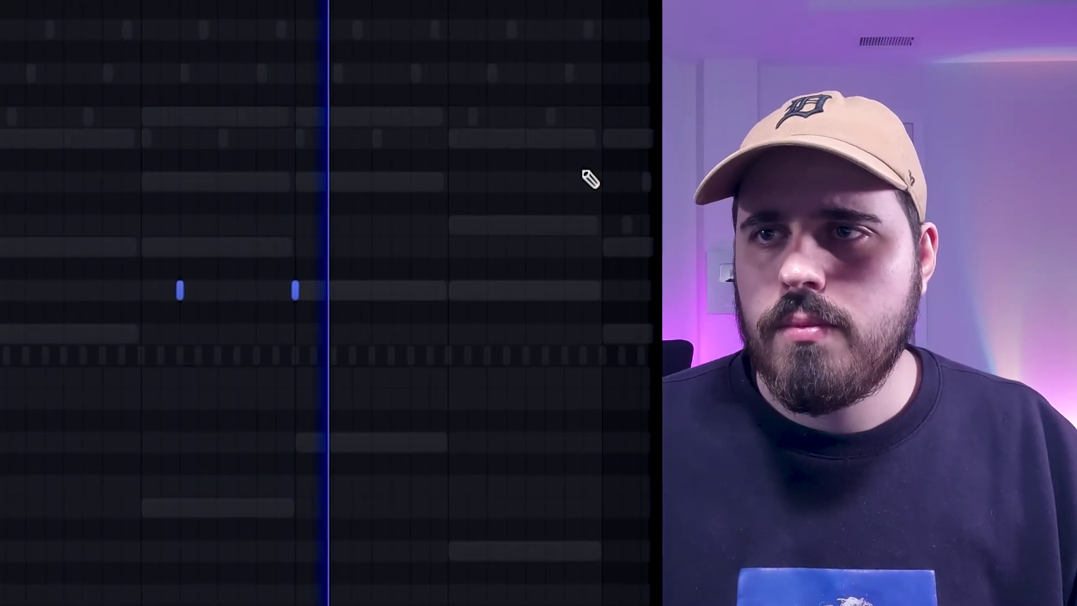
{"action": "left_click", "coordinate": [487, 290]}
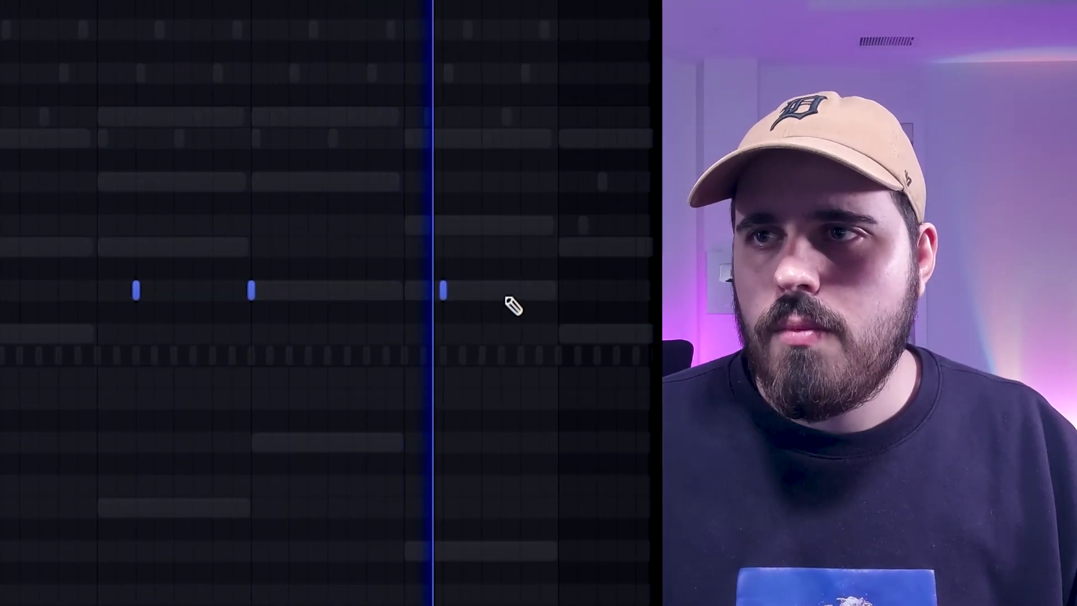
{"action": "left_click", "coordinate": [507, 290]}
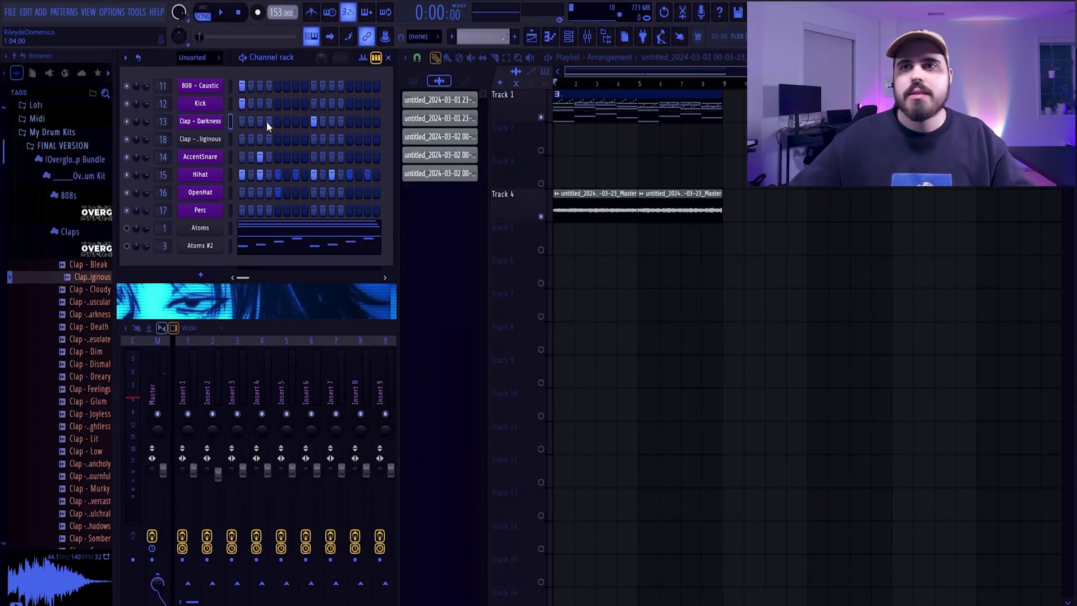
- Add a hit on step 9 of the second clap channel to match the first clap, and play the beat
{"action": "left_click", "coordinate": [230, 139]}
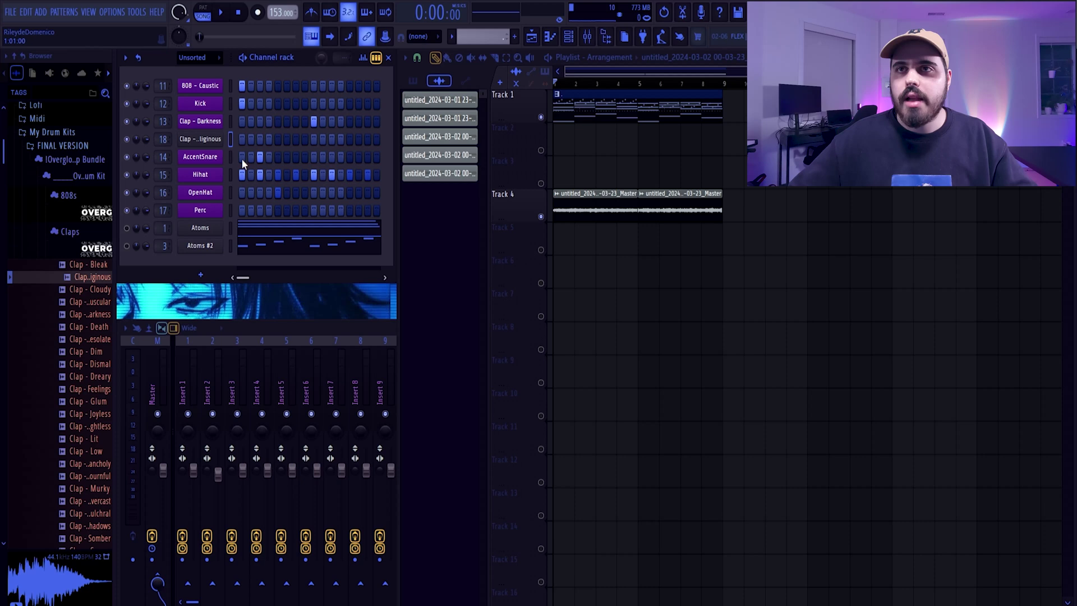
{"action": "key", "text": "space"}
{"action": "left_click", "coordinate": [282, 322]}
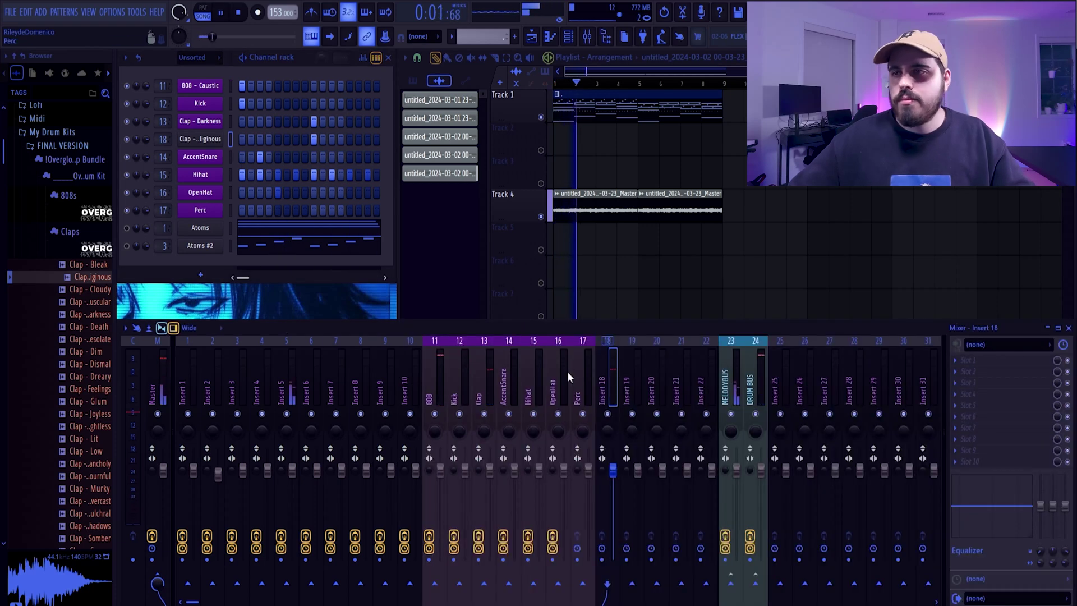
- Restart playback of the beat and open the Hi Hat - Inquisition channel's notes in the piano roll
{"action": "key", "text": "space"}
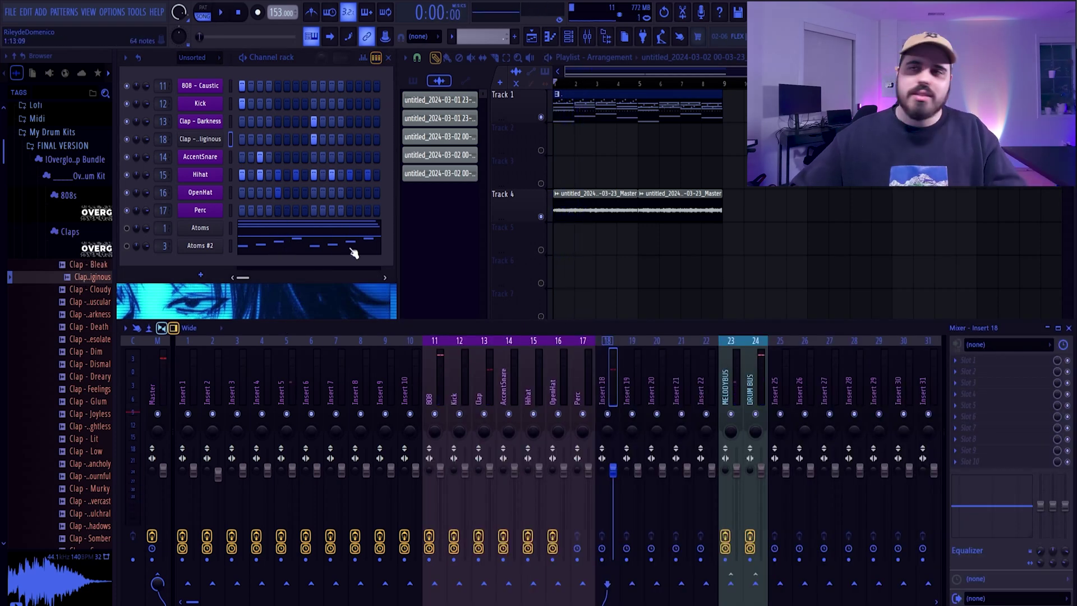
{"action": "key", "text": "space"}
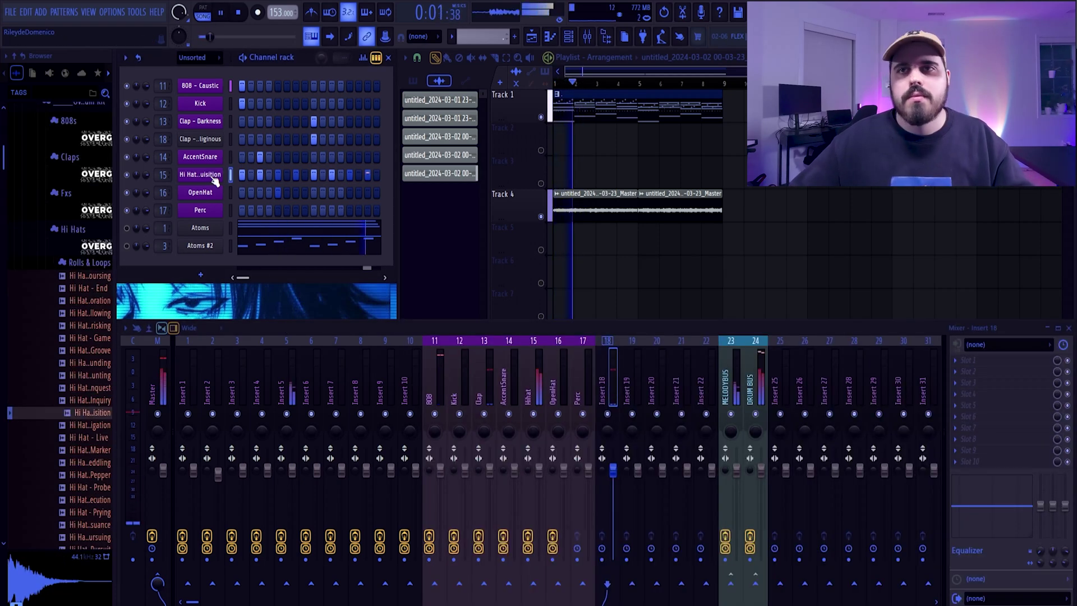
{"action": "right_click", "coordinate": [218, 178]}
{"action": "left_click", "coordinate": [245, 174]}
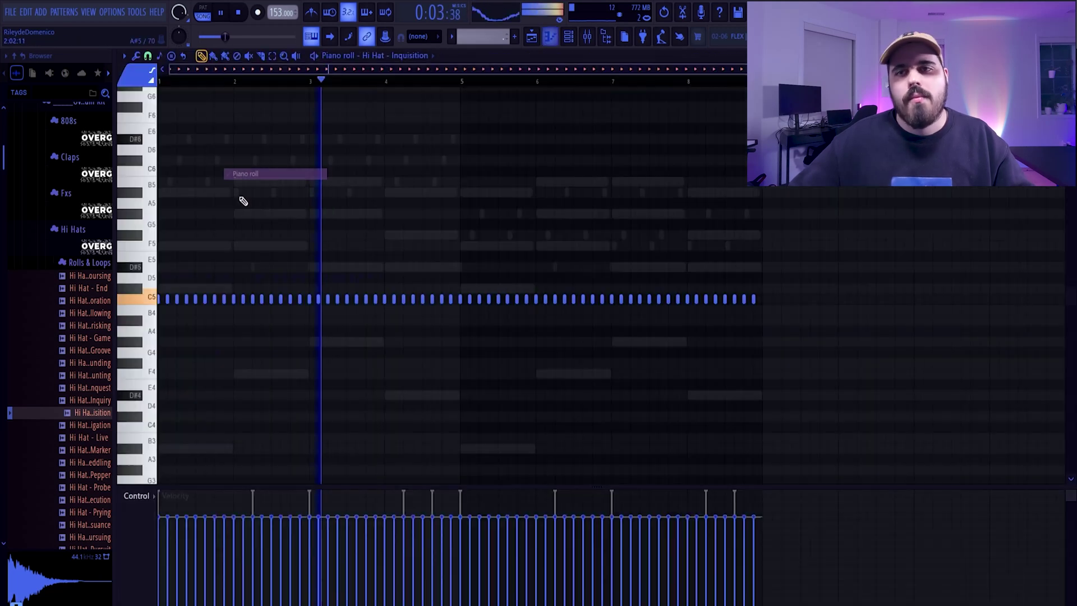
{"action": "scroll", "coordinate": [216, 259], "scroll_direction": "up", "scroll_amount": 5, "text": "ctrl"}
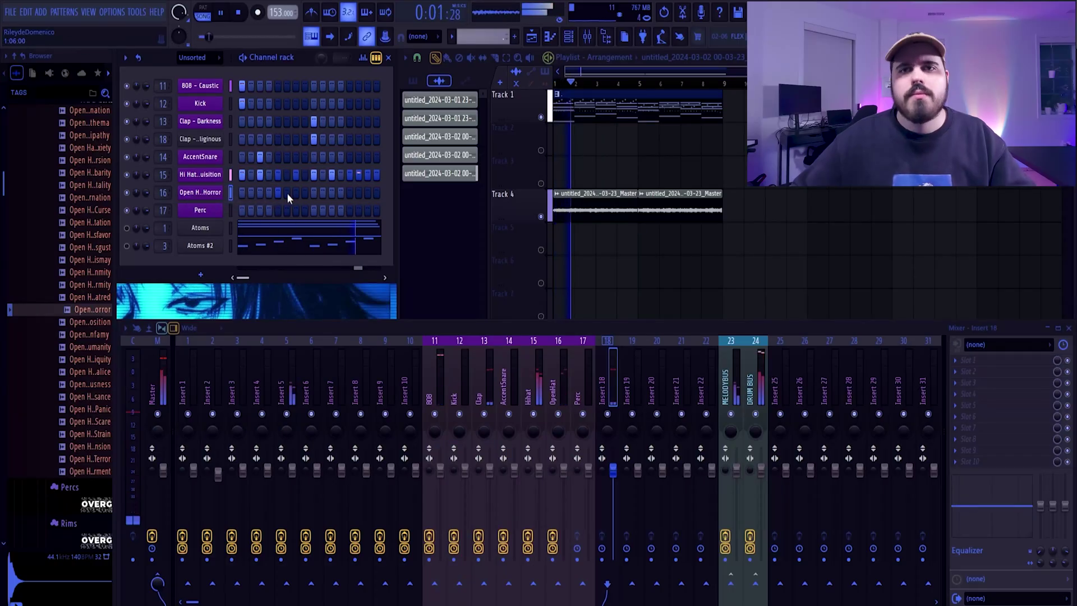
- Close the Open Hats folder of the Overgloom kit and browse past the percs and rims to its snare samples
{"action": "scroll", "coordinate": [84, 224], "scroll_direction": "up", "scroll_amount": 5}
{"action": "left_click", "coordinate": [81, 227]}
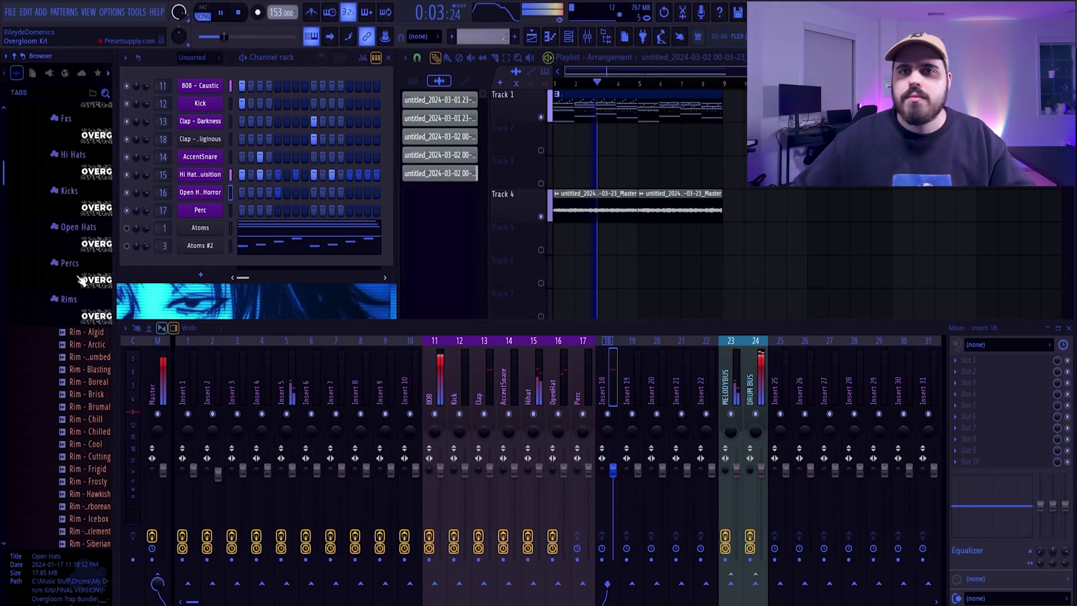
{"action": "scroll", "coordinate": [81, 260], "scroll_direction": "up", "scroll_amount": 2}
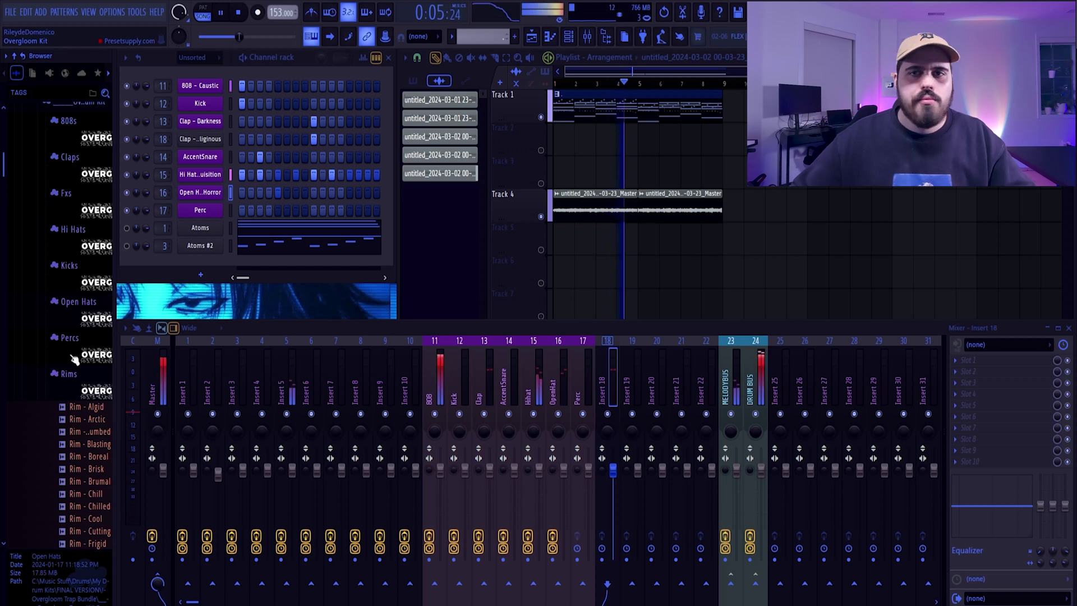
{"action": "scroll", "coordinate": [74, 359], "scroll_direction": "down", "scroll_amount": 5}
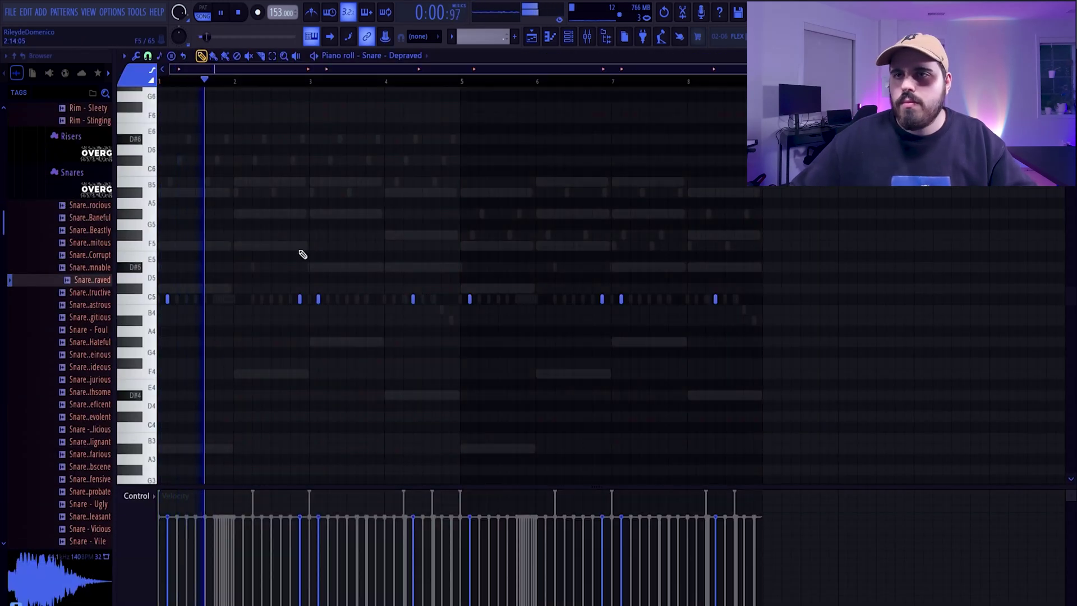
- Transpose all the Snare - Depraved notes up two semitones, and then back down one
{"action": "key", "text": "ctrl+a"}
{"action": "key", "text": "shift+Up"}
{"action": "key", "text": "shift+Up"}
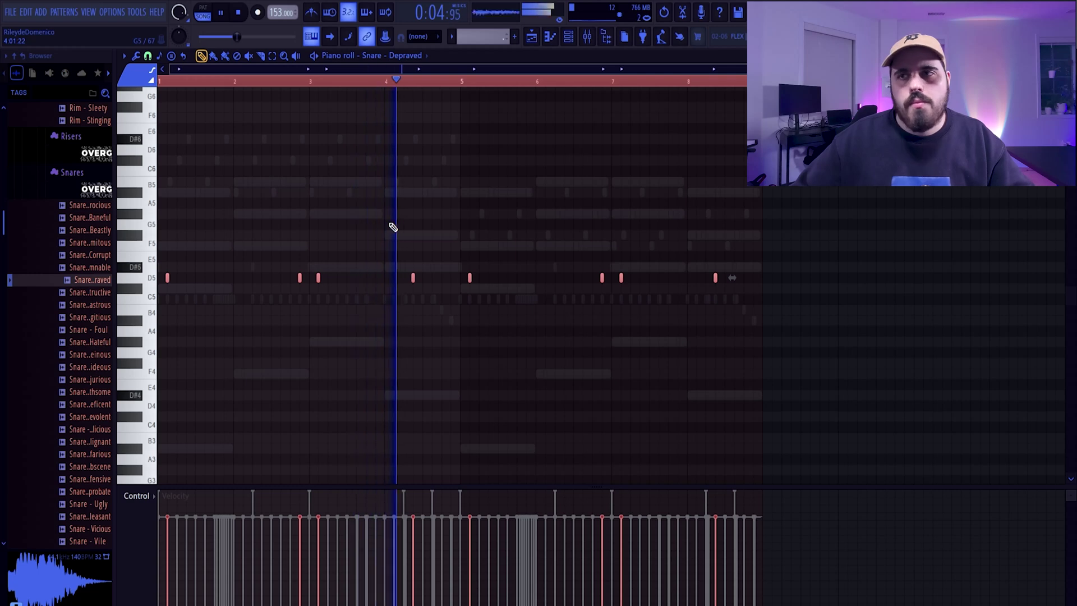
{"action": "key", "text": "shift+Down"}
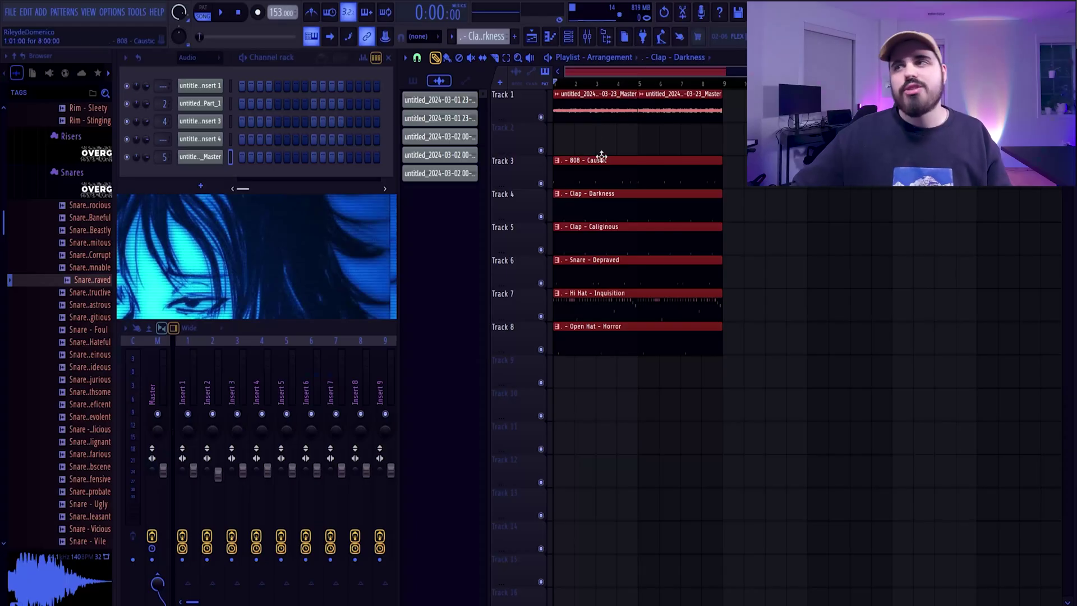
- Repeat the eight-bar block of melody, 808 and drum clips in the playlist until it fills 32 bars
{"action": "key", "text": "ctrl+b"}
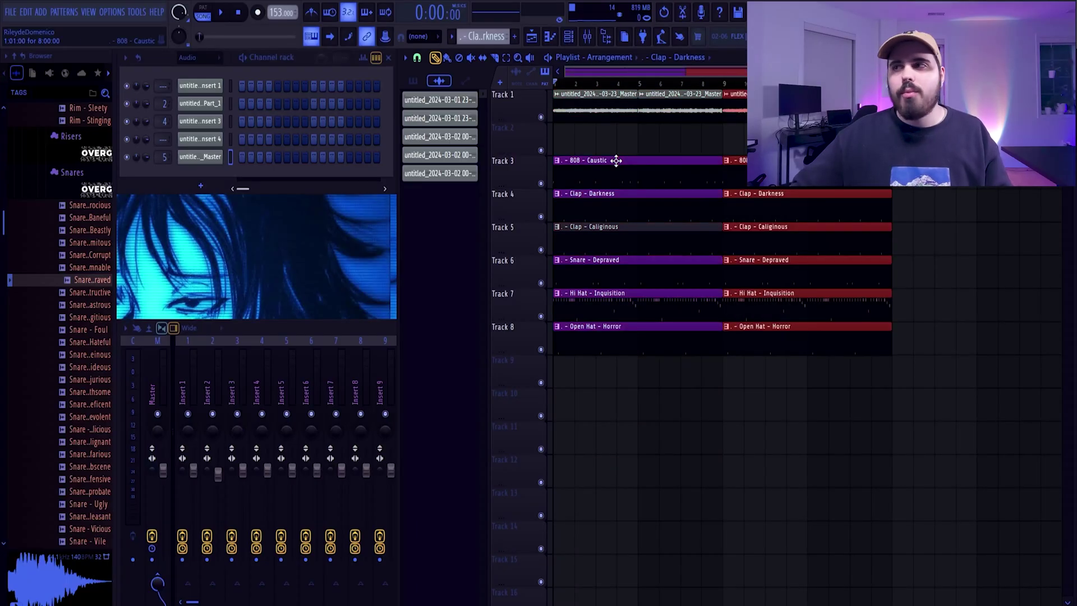
{"action": "key", "text": "ctrl+b"}
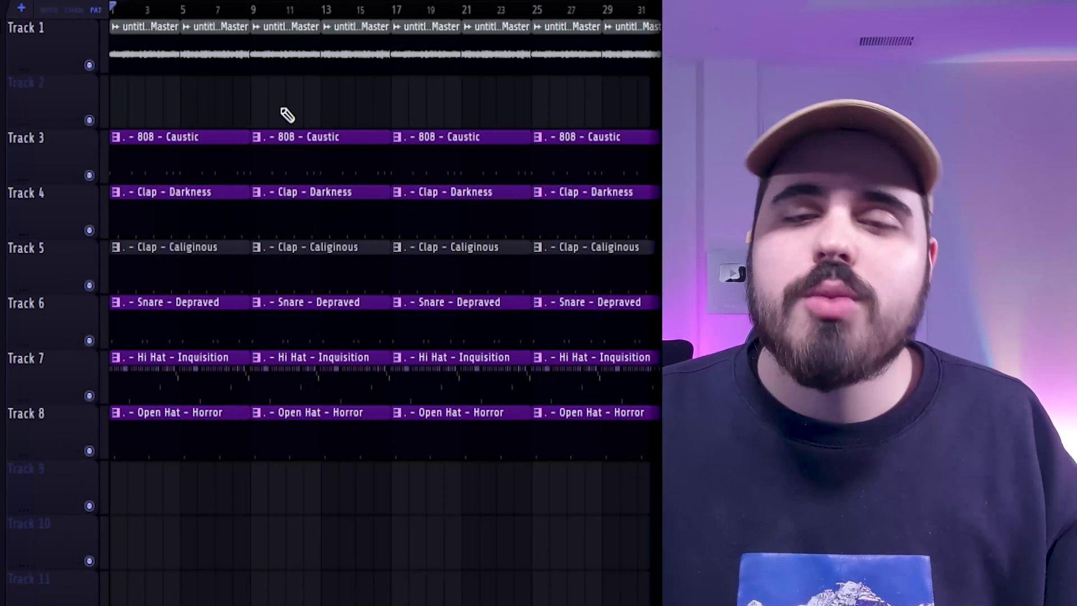
{"action": "left_click_drag", "start_coordinate": [274, 512], "coordinate": [509, 30]}
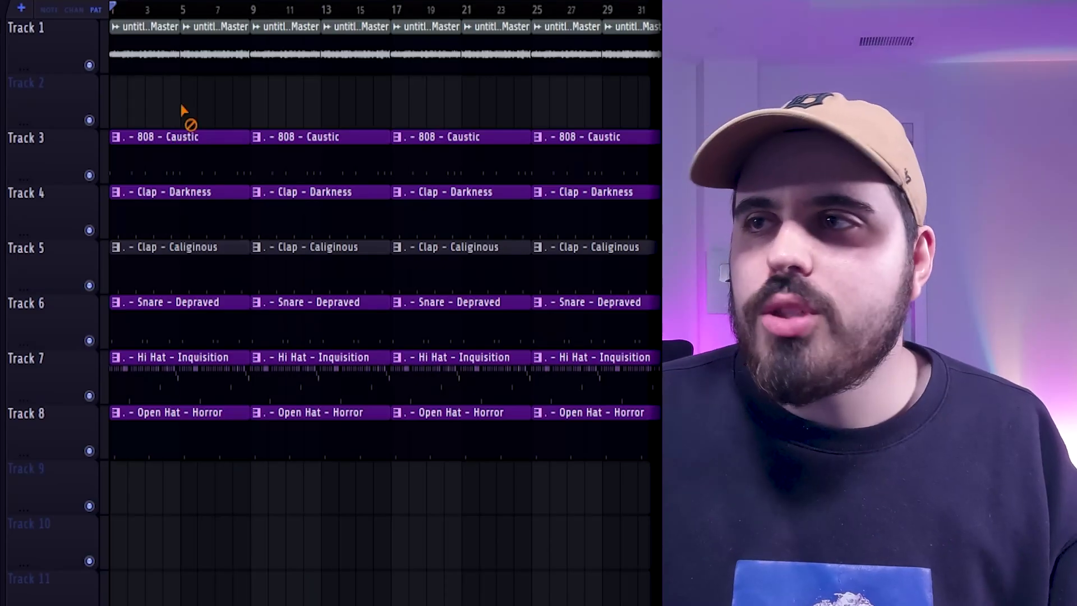
- Delete the 808 and drum clips from the first eight bars, keeping only the melody on track 1
{"action": "mouse_move", "coordinate": [181, 105]}
{"action": "left_mouse_down"}
{"action": "mouse_move", "coordinate": [171, 413]}
{"action": "mouse_move", "coordinate": [189, 442]}
{"action": "left_mouse_up"}
{"action": "left_click_drag", "start_coordinate": [198, 136], "coordinate": [115, 45]}
{"action": "key", "text": "ctrl+d"}
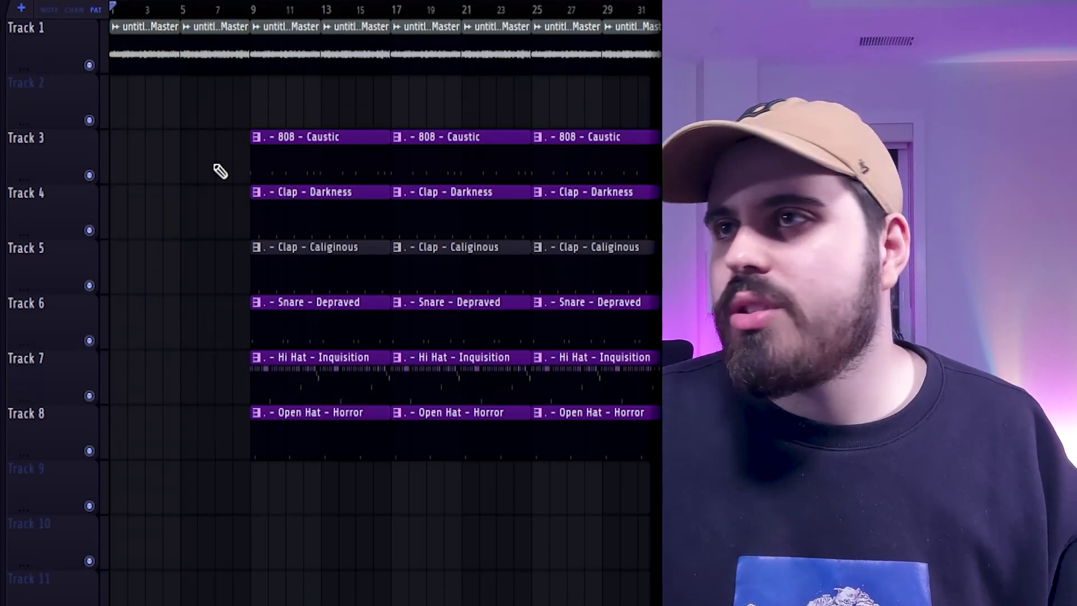
- Bring the hi-hat and both claps in at bar 5 of the intro, ending the hi-hat about half a bar before bar 9
{"action": "left_click", "coordinate": [123, 368]}
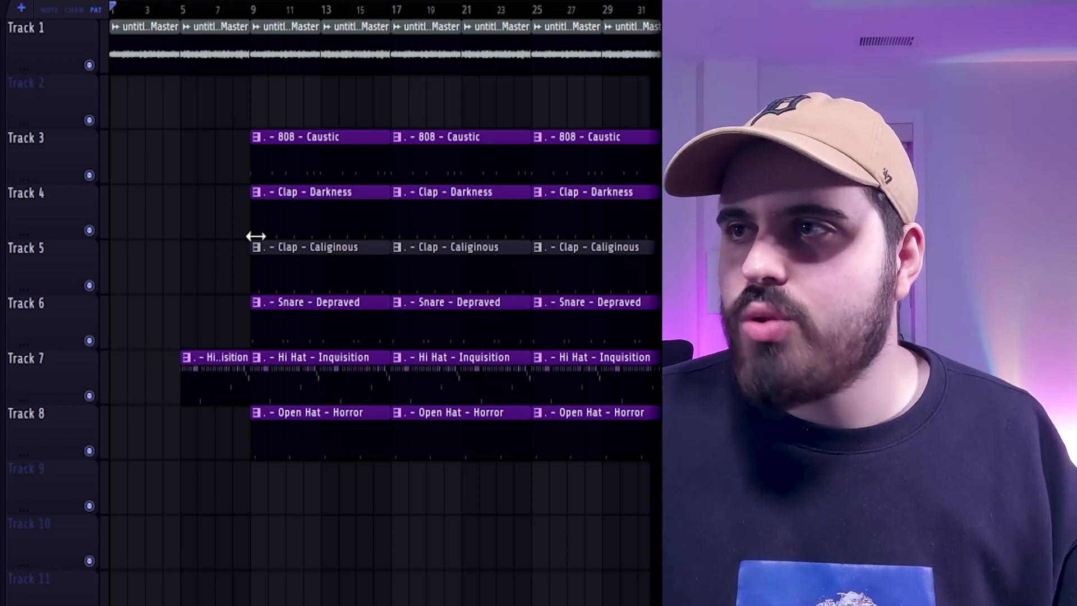
{"action": "key", "text": "space"}
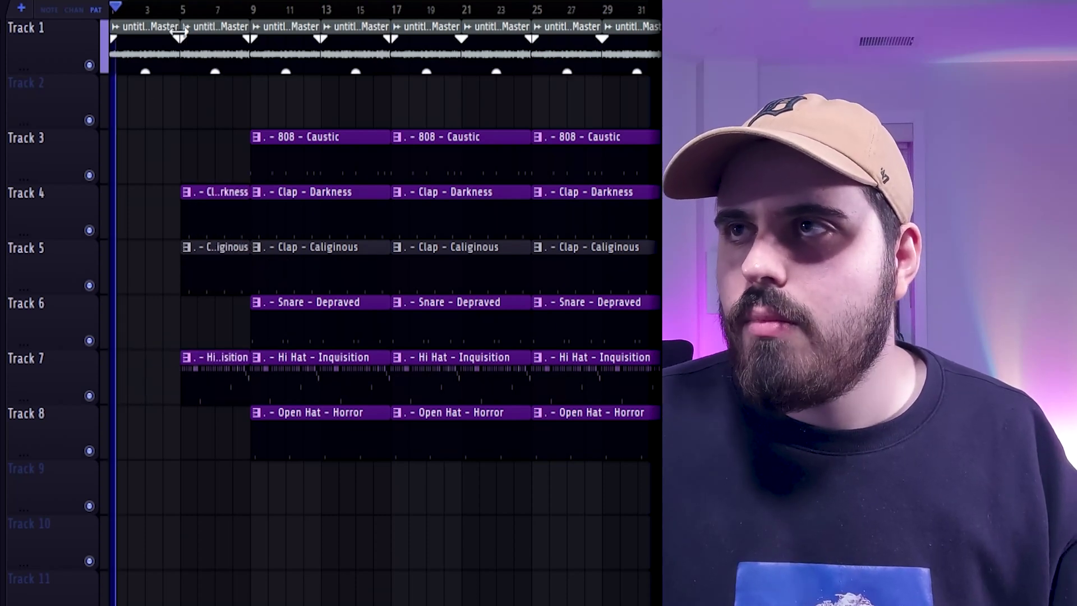
{"action": "scroll", "coordinate": [196, 119], "scroll_direction": "up", "scroll_amount": 2}
{"action": "left_click_drag", "start_coordinate": [142, 2], "coordinate": [132, 2]}
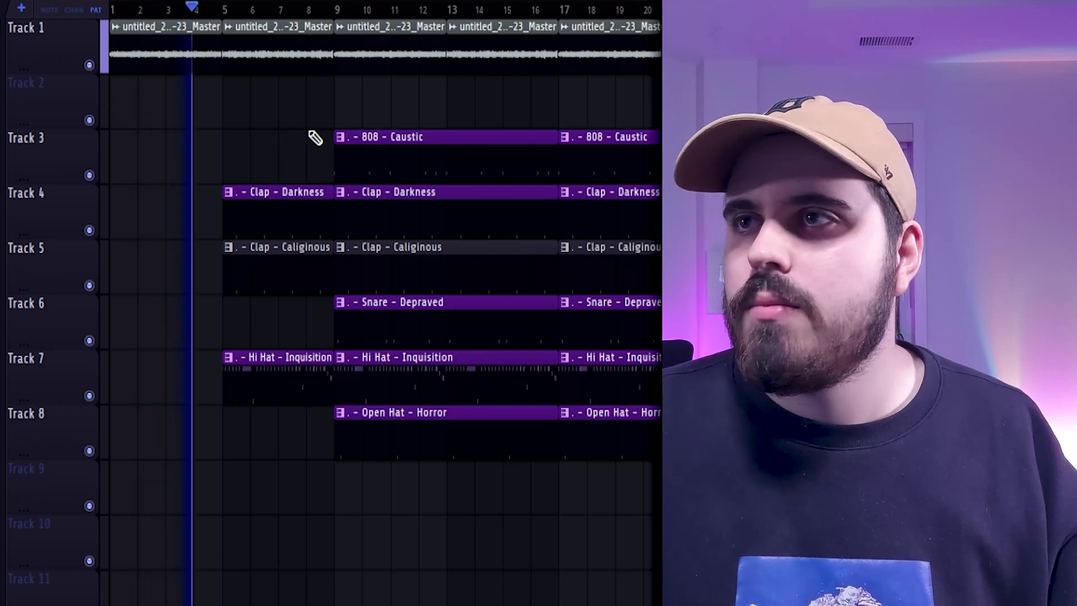
{"action": "scroll", "coordinate": [325, 326], "scroll_direction": "up", "scroll_amount": 2}
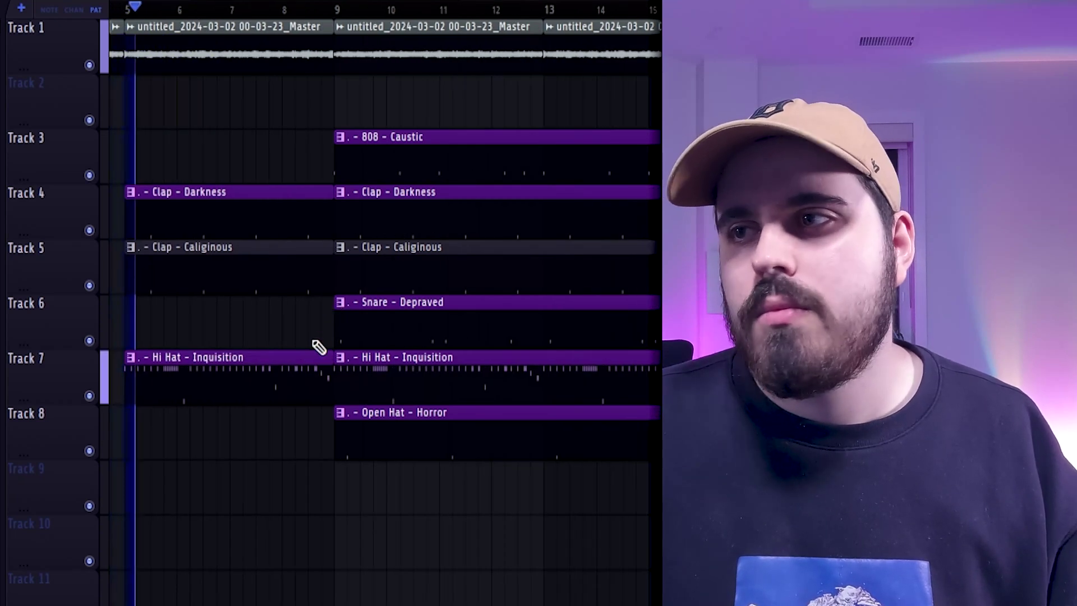
{"action": "left_click_drag", "start_coordinate": [318, 374], "coordinate": [307, 372]}
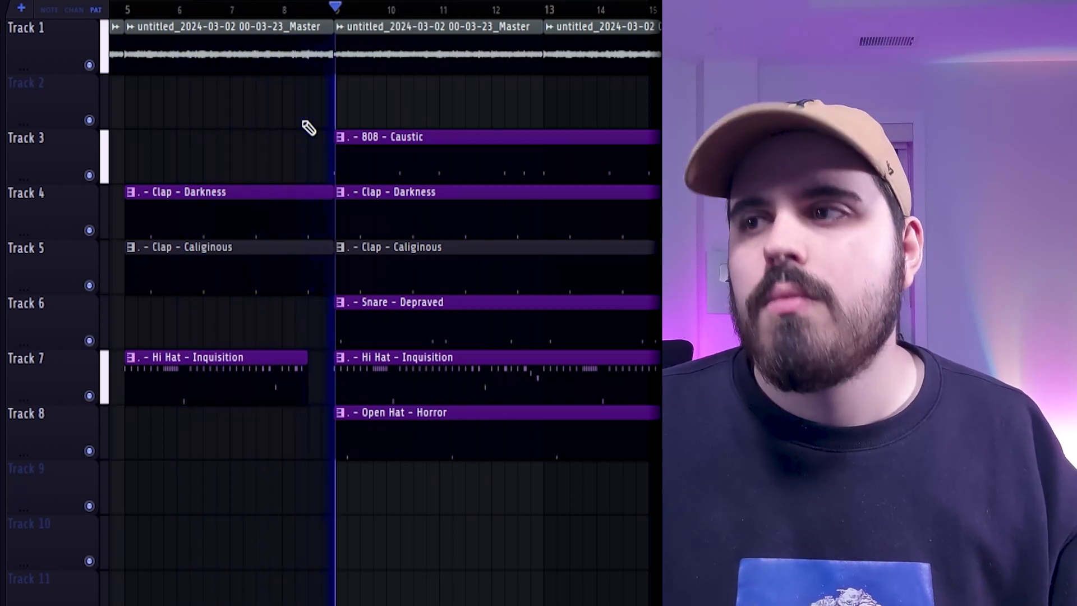
- Listen to the section starting at bar 9 and select its 808 and drum clips on tracks 3 to 8
{"action": "left_click_drag", "start_coordinate": [459, 1], "coordinate": [656, 1]}
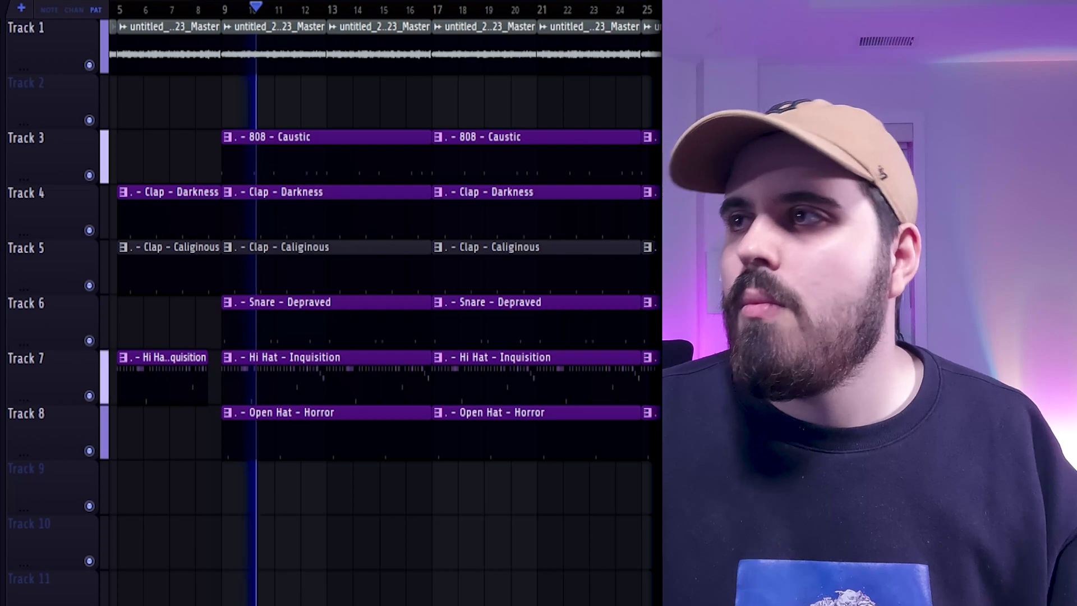
{"action": "left_click_drag", "start_coordinate": [426, 1], "coordinate": [348, 1]}
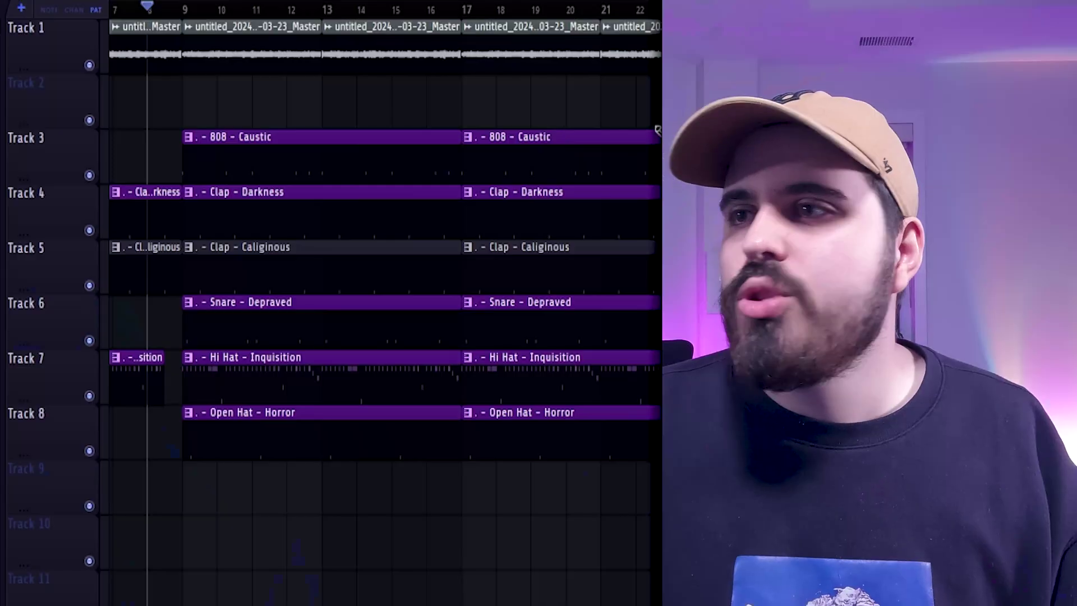
{"action": "left_click_drag", "start_coordinate": [656, 127], "coordinate": [347, 434]}
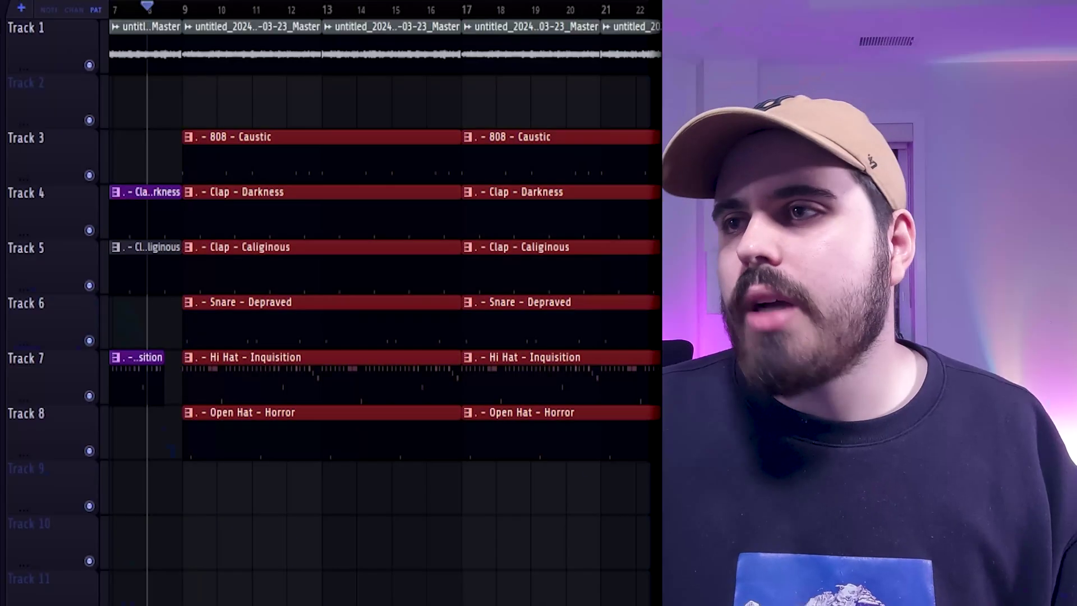
{"action": "left_click", "coordinate": [370, 535]}
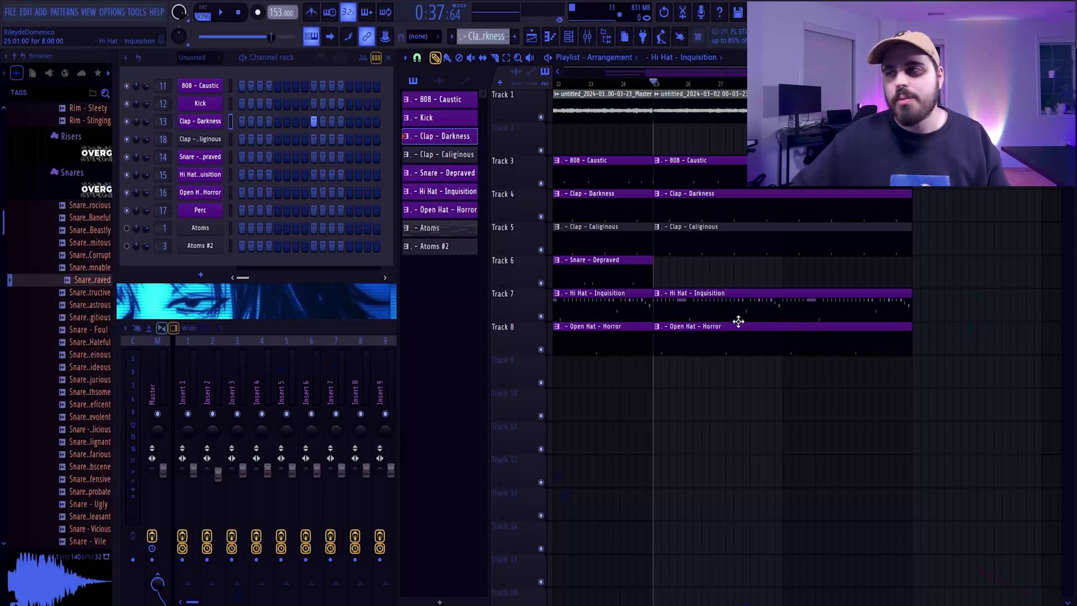
- Remove the open hat from bar 25 onward and cut a one-bar gap at bar 26 in the 808, clap and hi-hat clips
{"action": "right_click", "coordinate": [751, 336]}
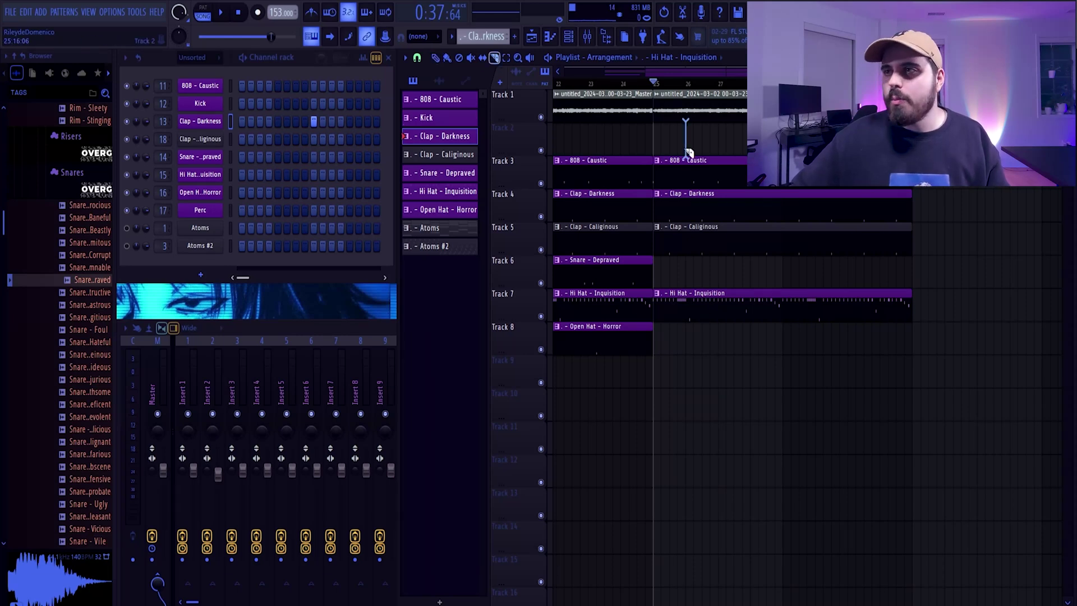
{"action": "left_click_drag", "start_coordinate": [730, 340], "coordinate": [720, 342]}
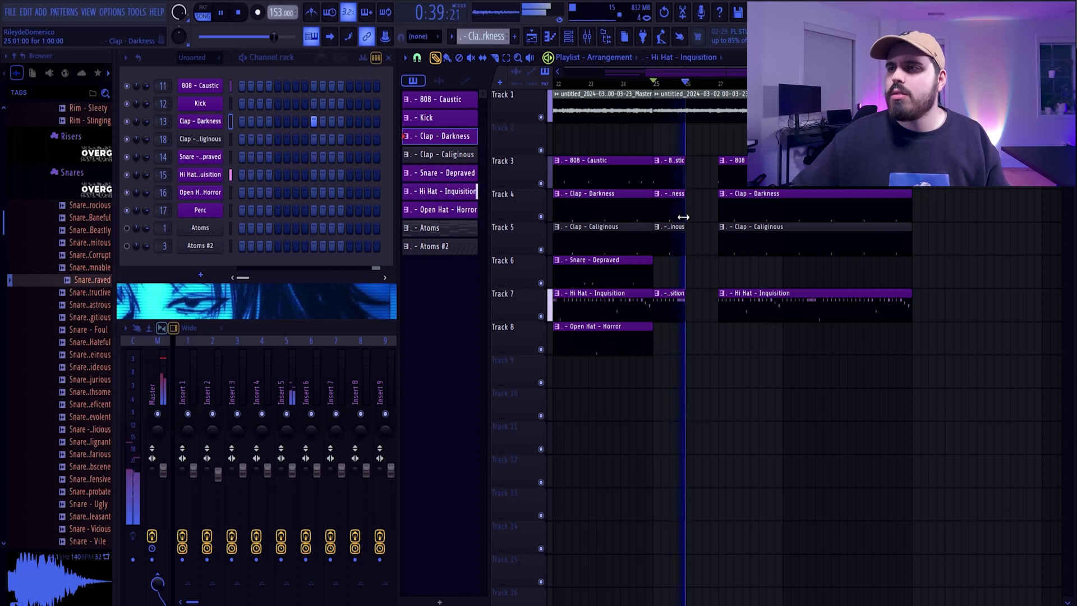
- Delay the hi-hat's return after the bar 26 gap to about halfway through bar 27, and play the section
{"action": "right_click", "coordinate": [810, 303]}
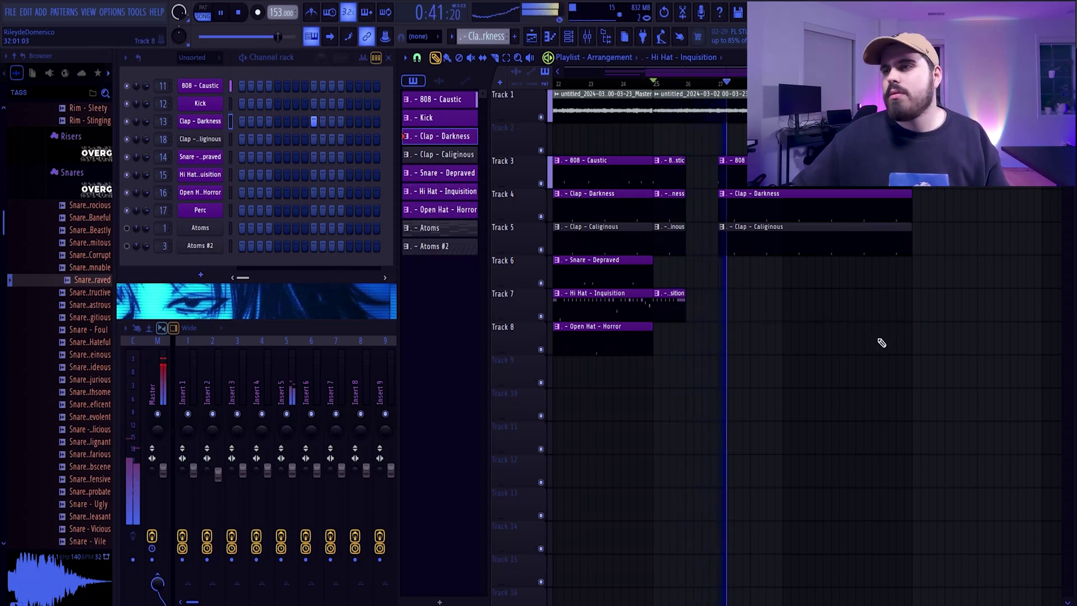
{"action": "key", "text": "space"}
{"action": "key", "text": "ctrl+z"}
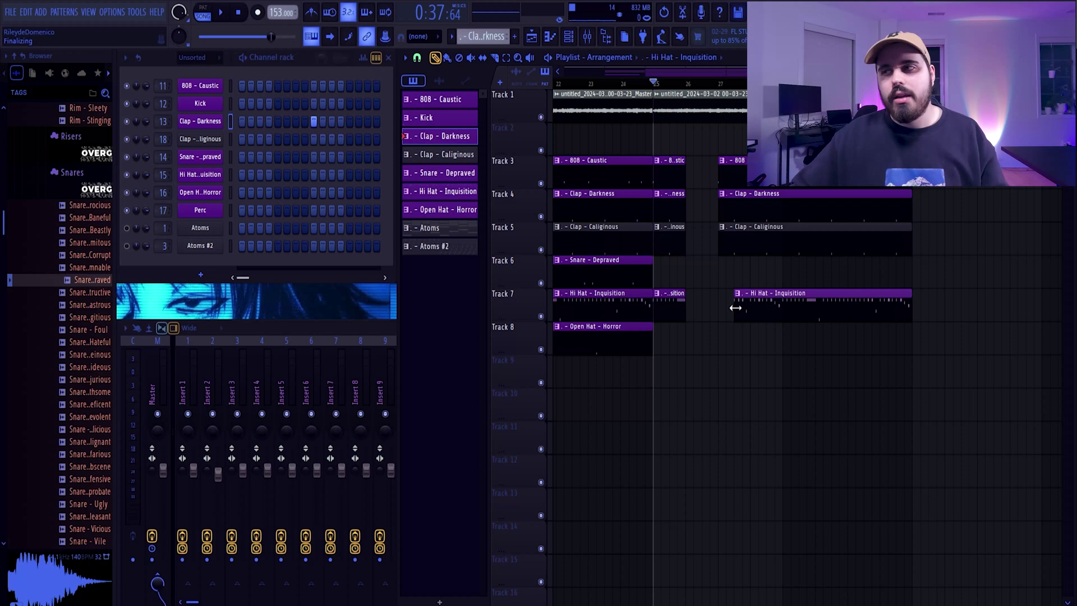
{"action": "key", "text": "space"}
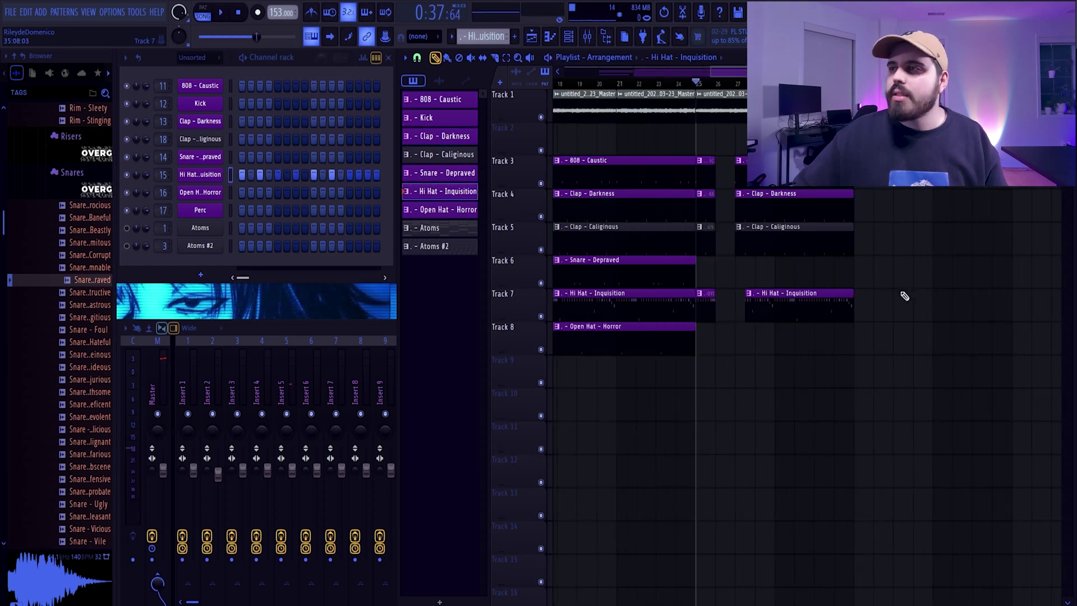
- Continue the verse with an eight-bar hi-hat clip at bar 33 on track 7 and matching clips of both claps
{"action": "scroll", "coordinate": [879, 308], "scroll_direction": "up", "scroll_amount": 2}
{"action": "left_click_drag", "start_coordinate": [896, 314], "coordinate": [854, 314]}
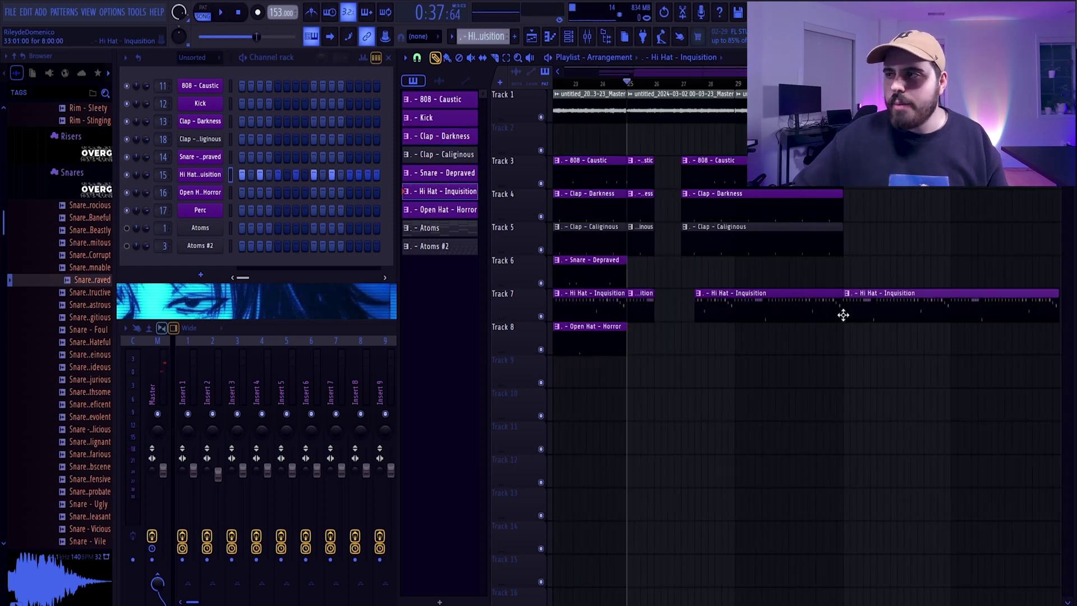
{"action": "left_click_drag", "start_coordinate": [876, 217], "coordinate": [728, 242]}
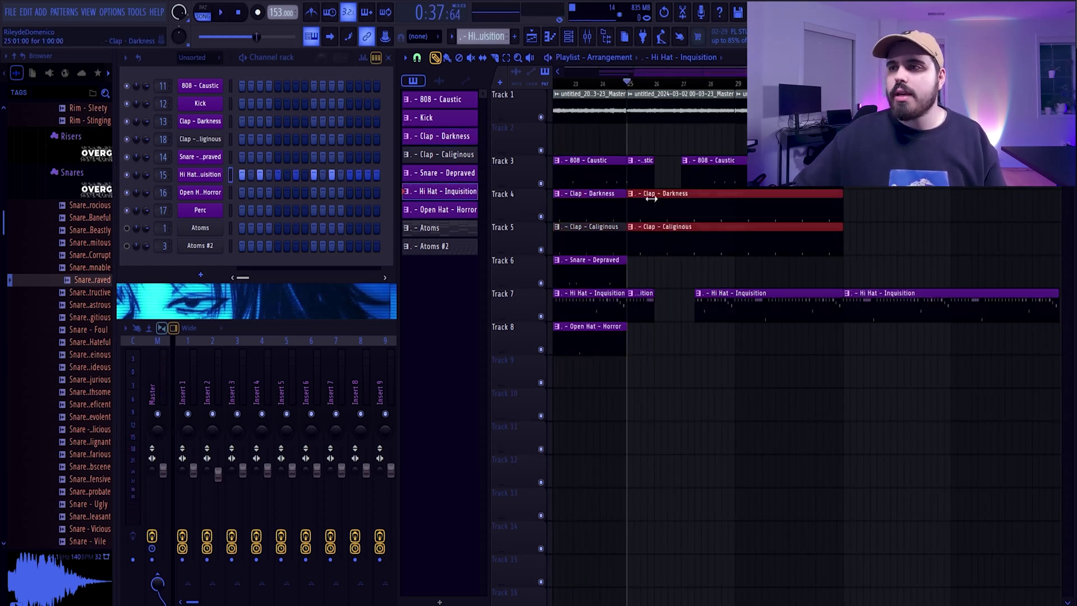
{"action": "left_click_drag", "start_coordinate": [651, 199], "coordinate": [967, 203]}
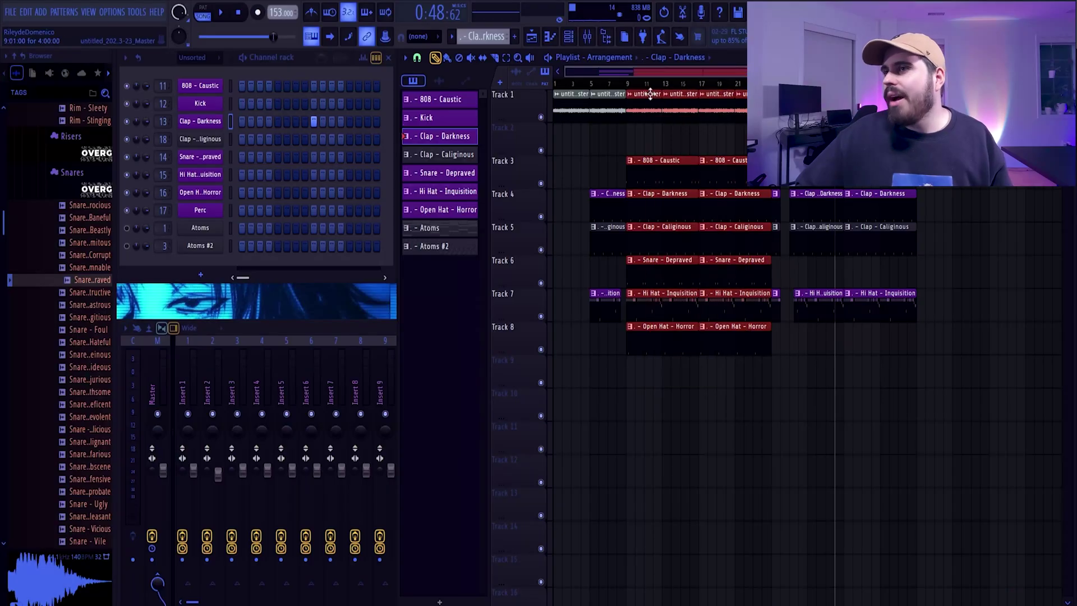
- Select the verse clips from bar 25 onward, followed by the intro clips in the first eight bars
{"action": "left_click_drag", "start_coordinate": [821, 362], "coordinate": [882, 219]}
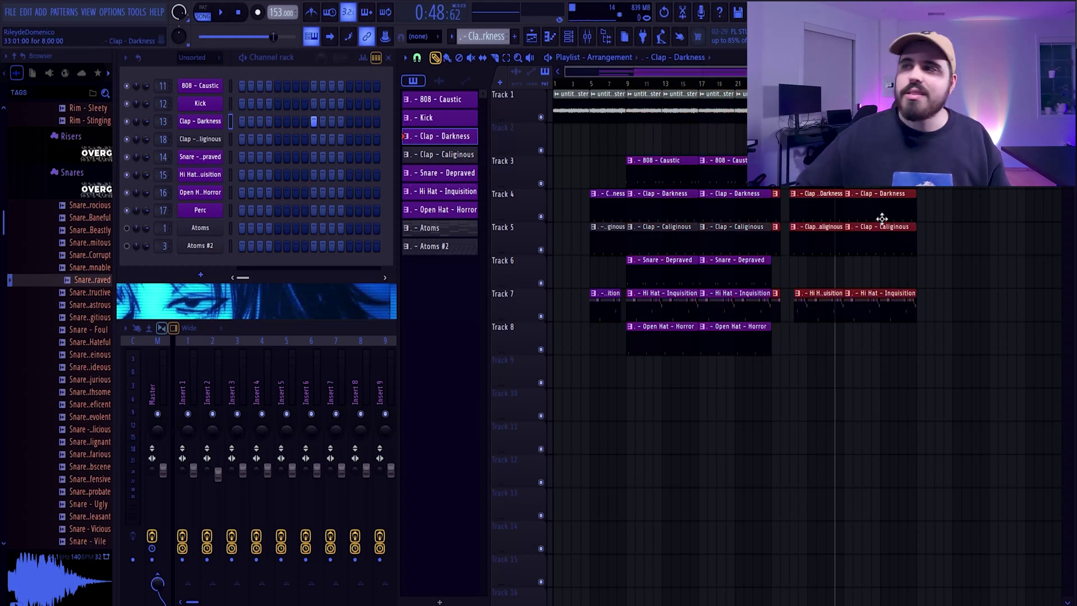
{"action": "left_click_drag", "start_coordinate": [581, 343], "coordinate": [612, 106]}
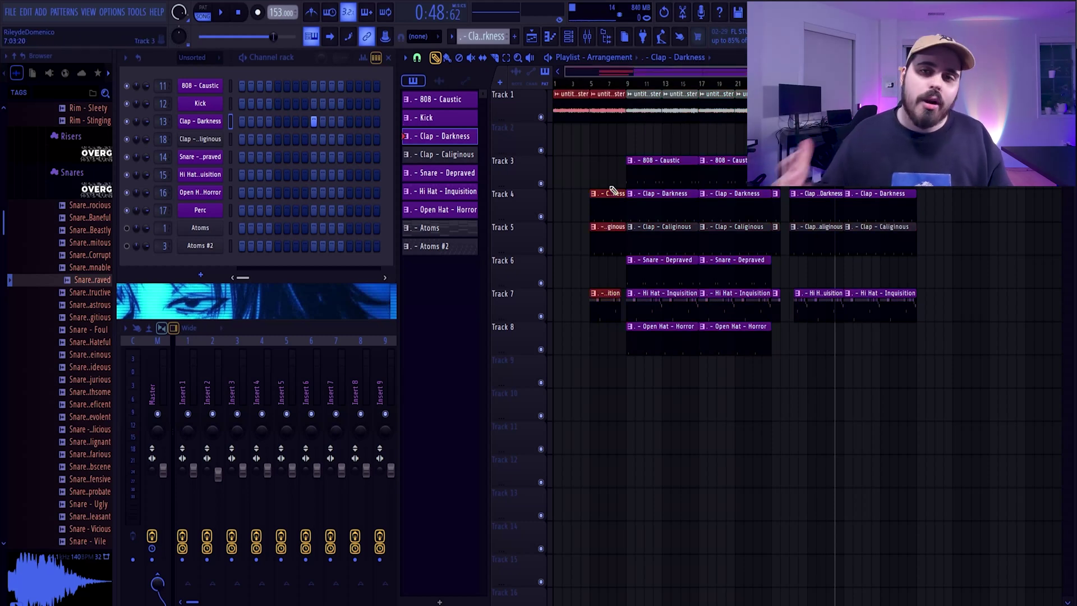